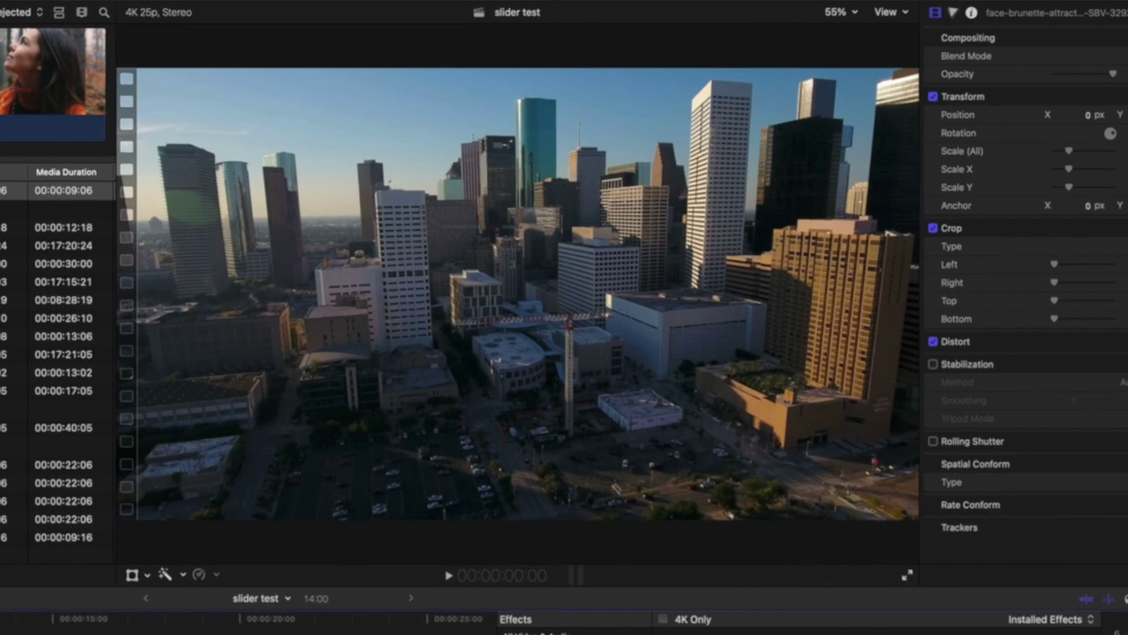
Play the Houston aerial example to preview its black-and-white to colour wipe.
key(space)
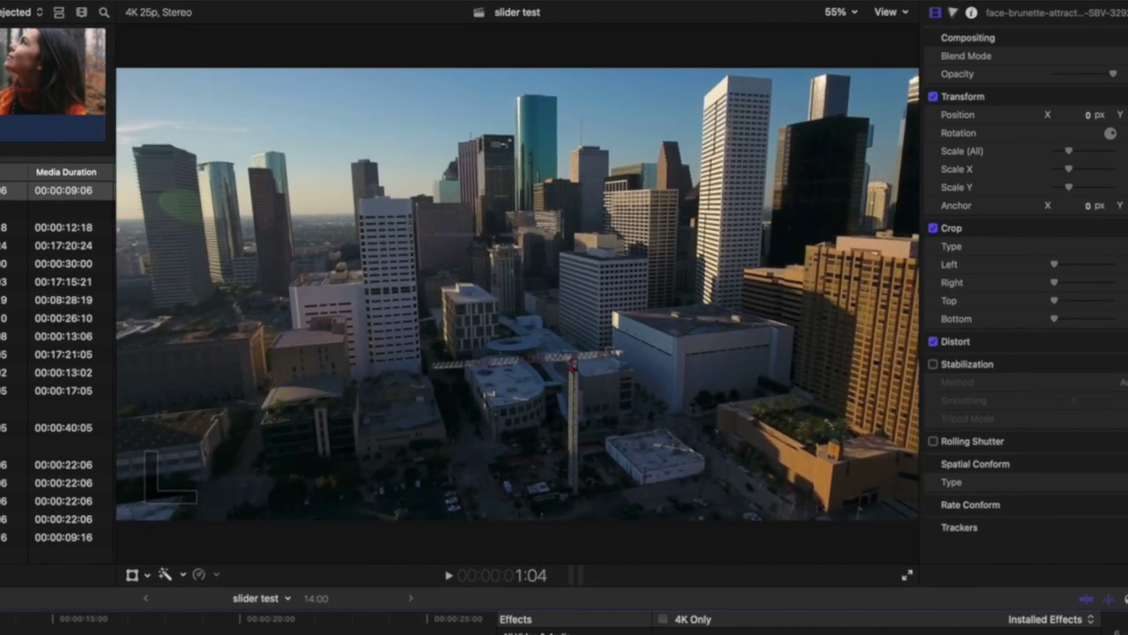
key(space)
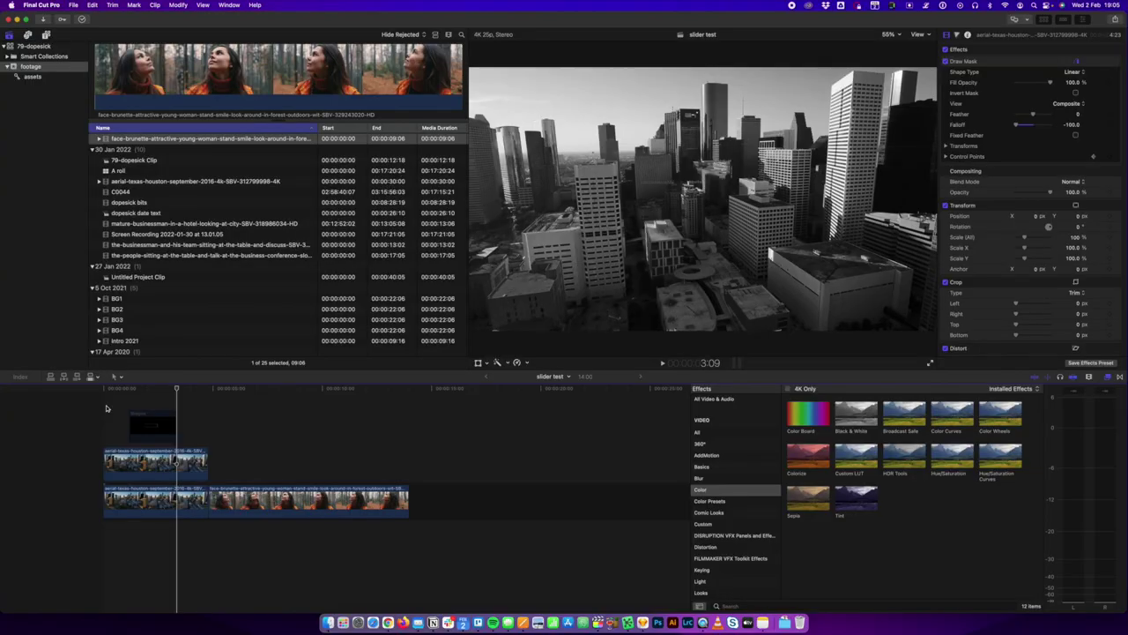
key(space)
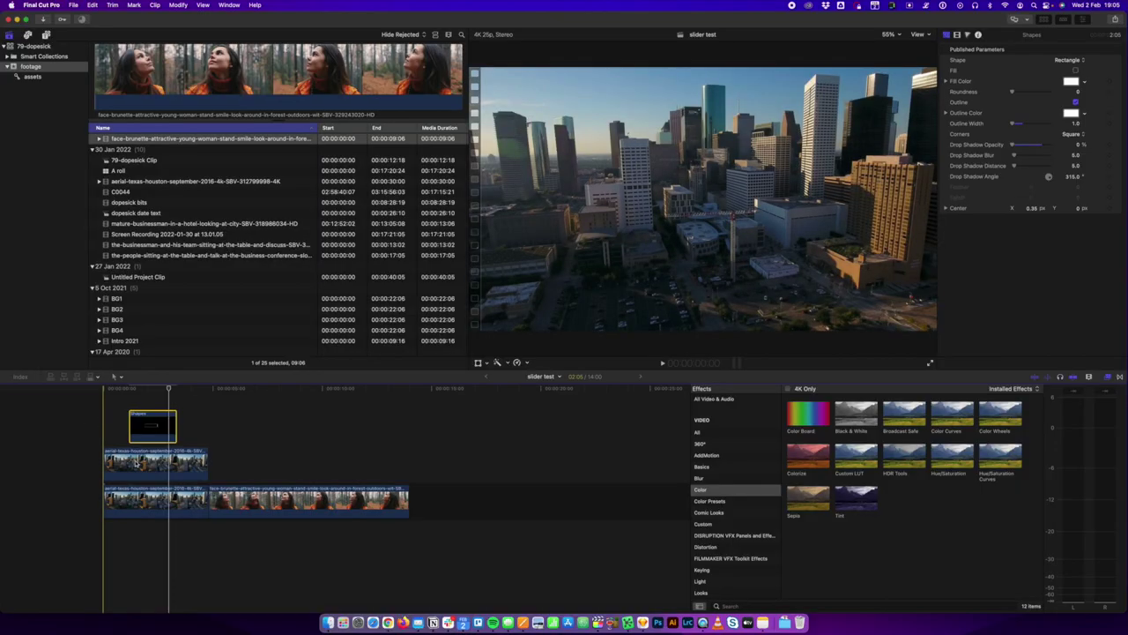
Option-drag the woman-in-forest clip upward to stack a copy directly above the original.
click(260, 502)
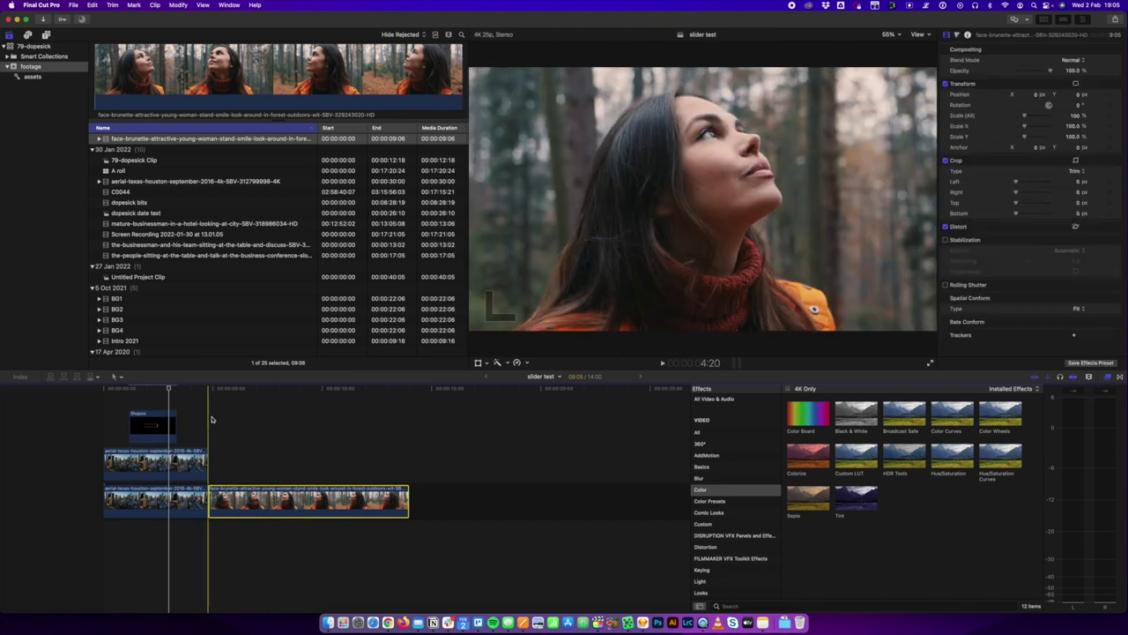
key(space)
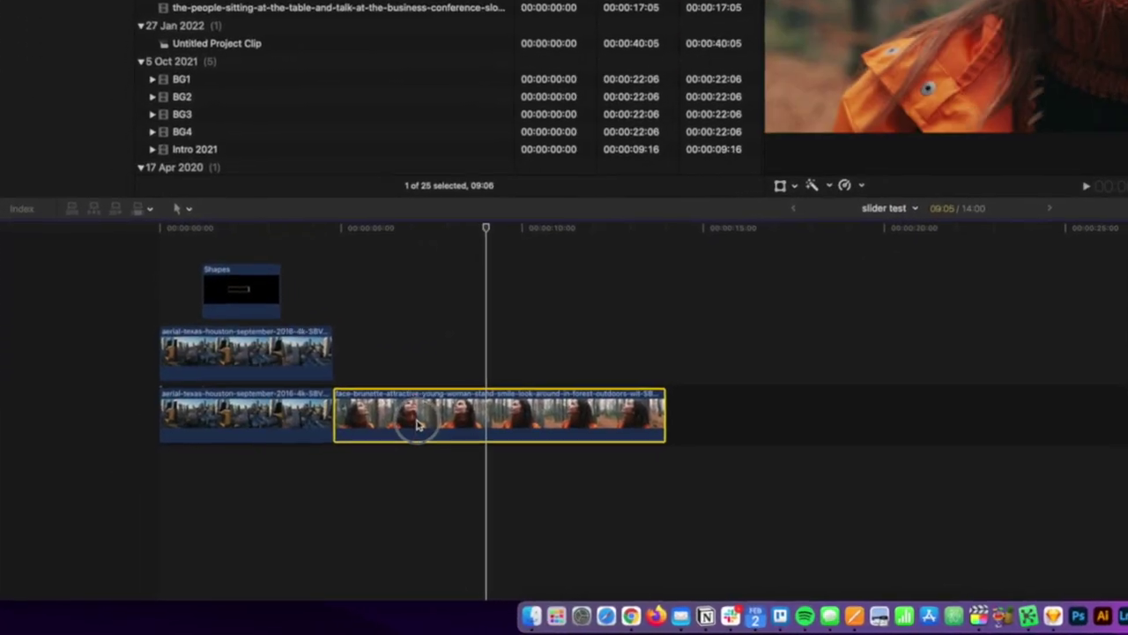
drag(259, 506, 259, 483)
mouse_move(432, 379)
mouse_down()
mouse_move(432, 346)
mouse_move(435, 360)
mouse_up()
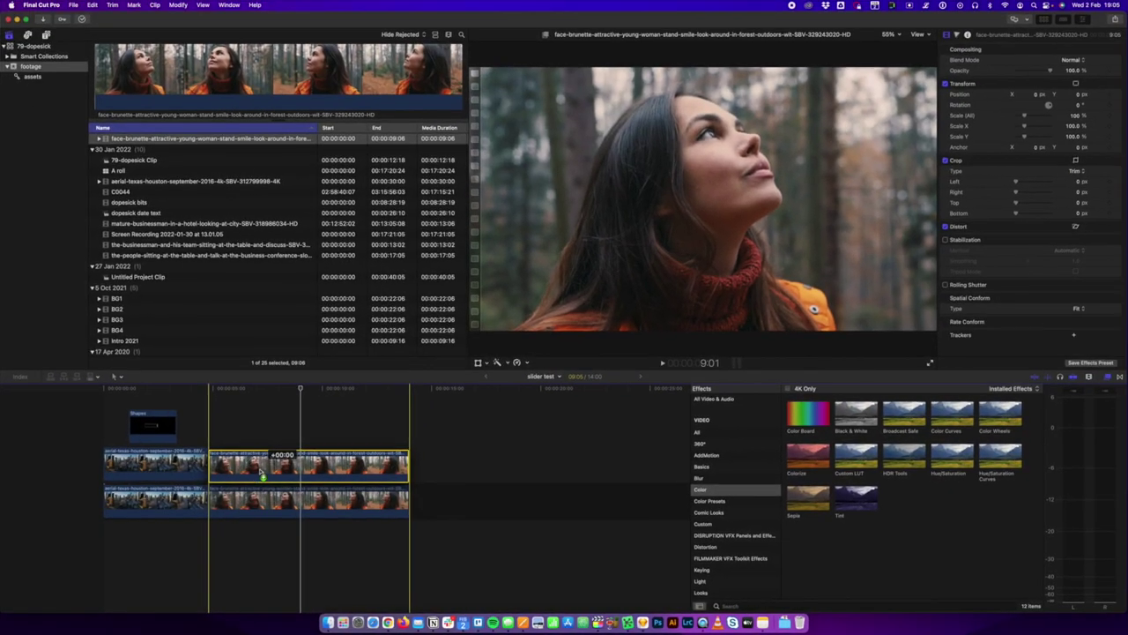
drag(262, 476, 262, 476)
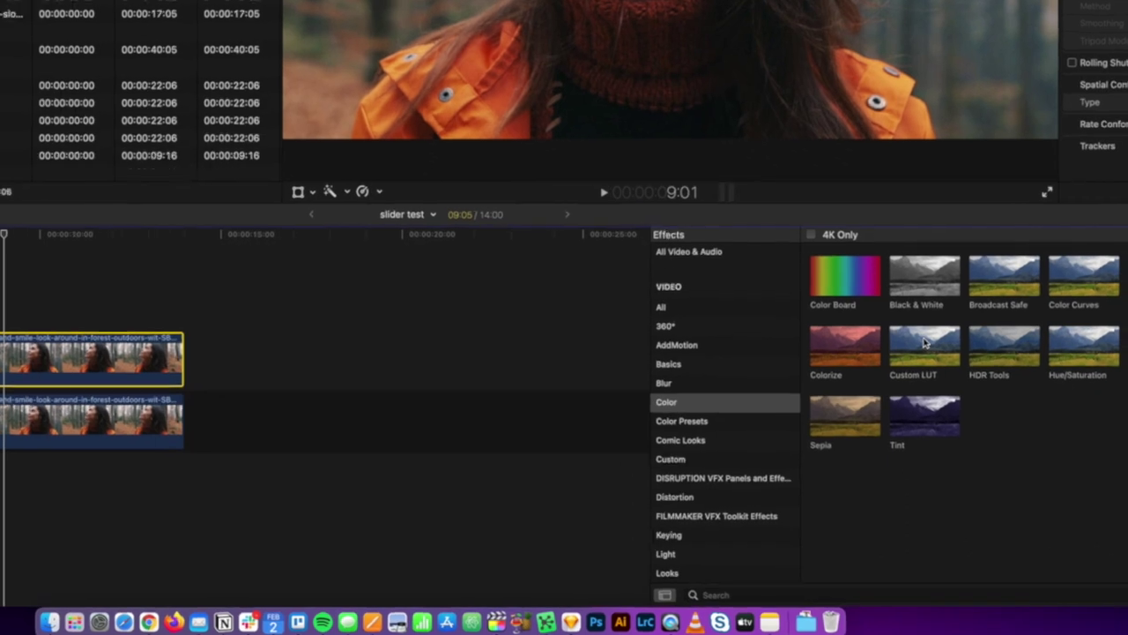
Apply Custom LUT to the top forest clip and load the Kodak Killer_4 LUT.
click(925, 342)
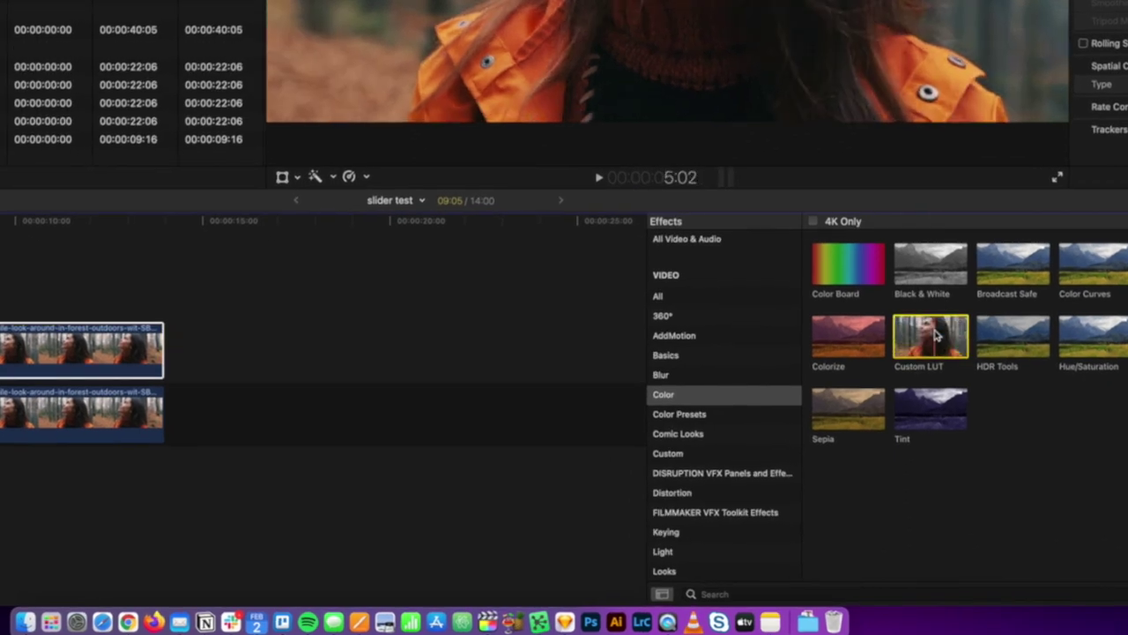
drag(924, 343, 2, 362)
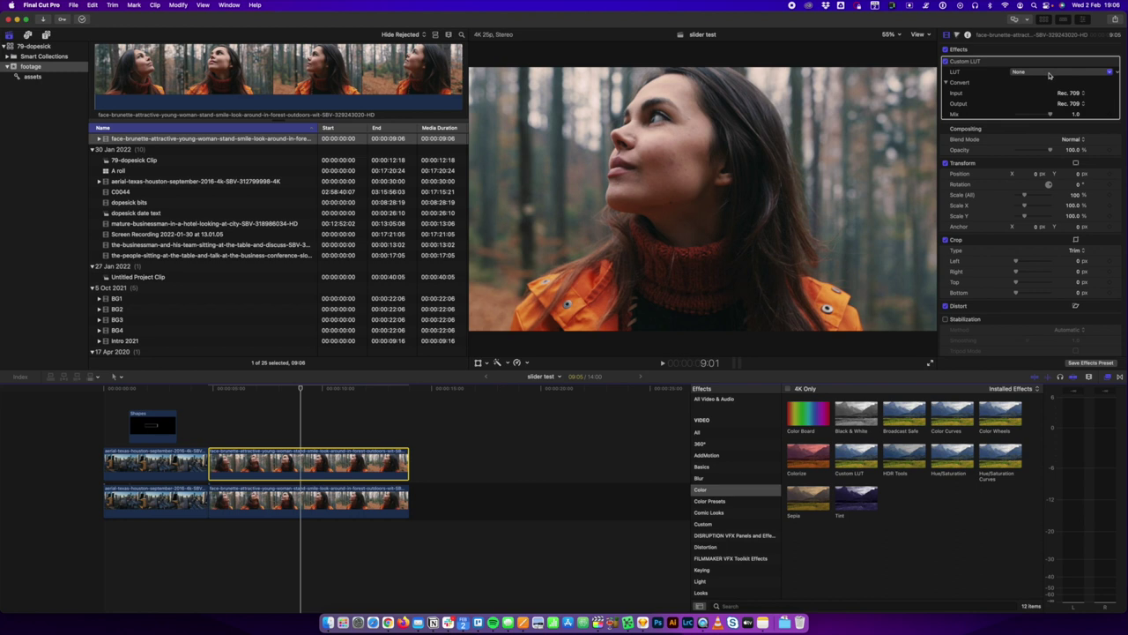
click(1049, 75)
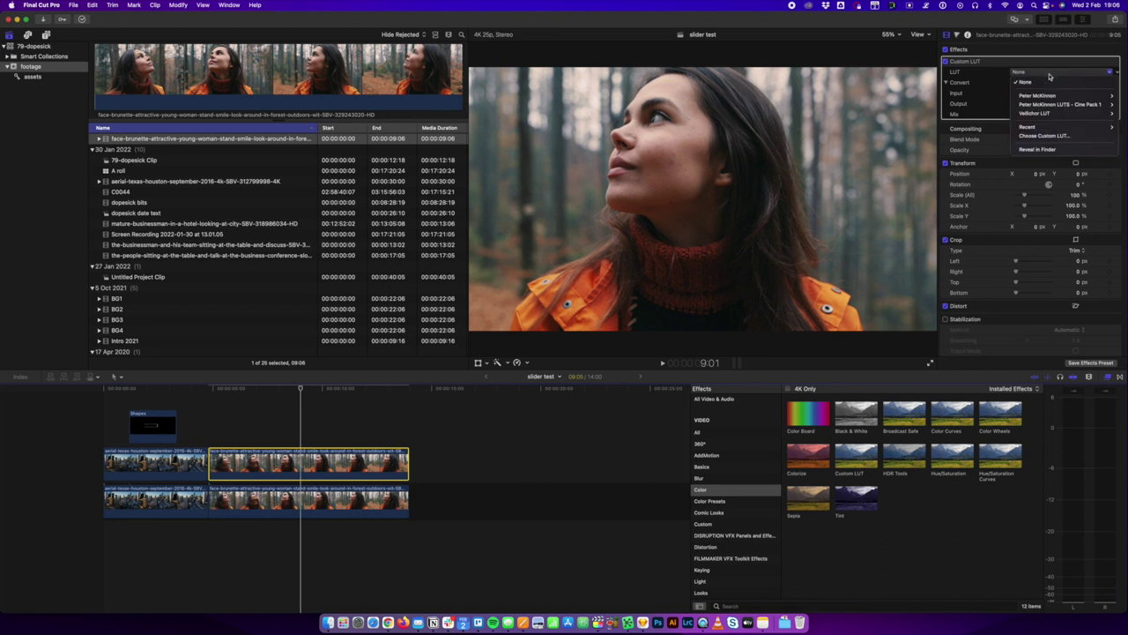
mouse_move(1036, 95)
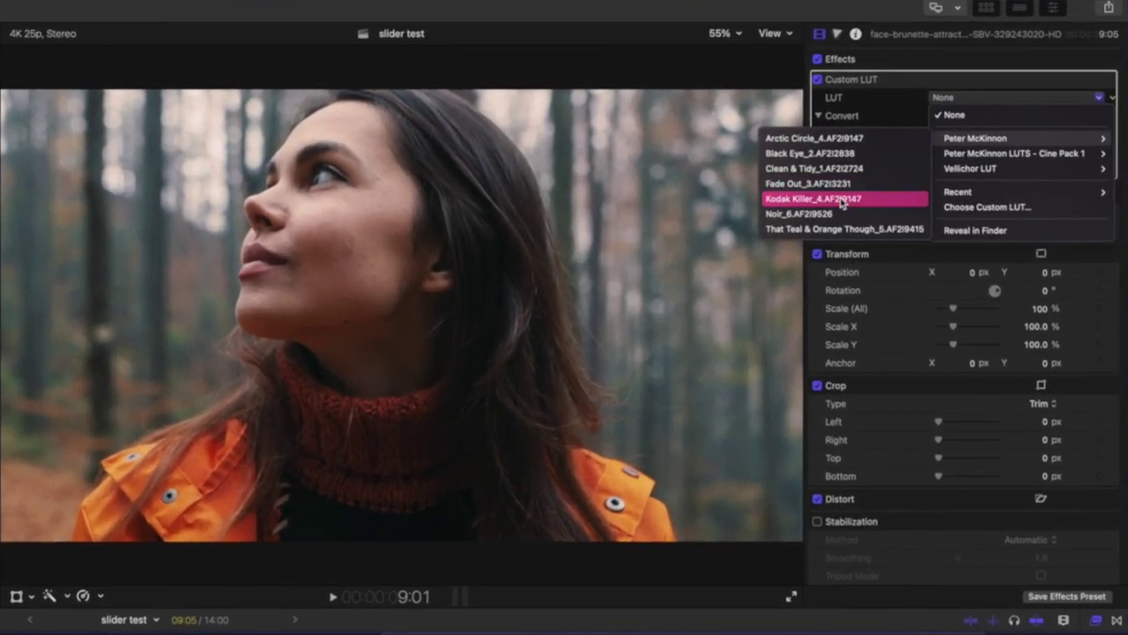
click(839, 200)
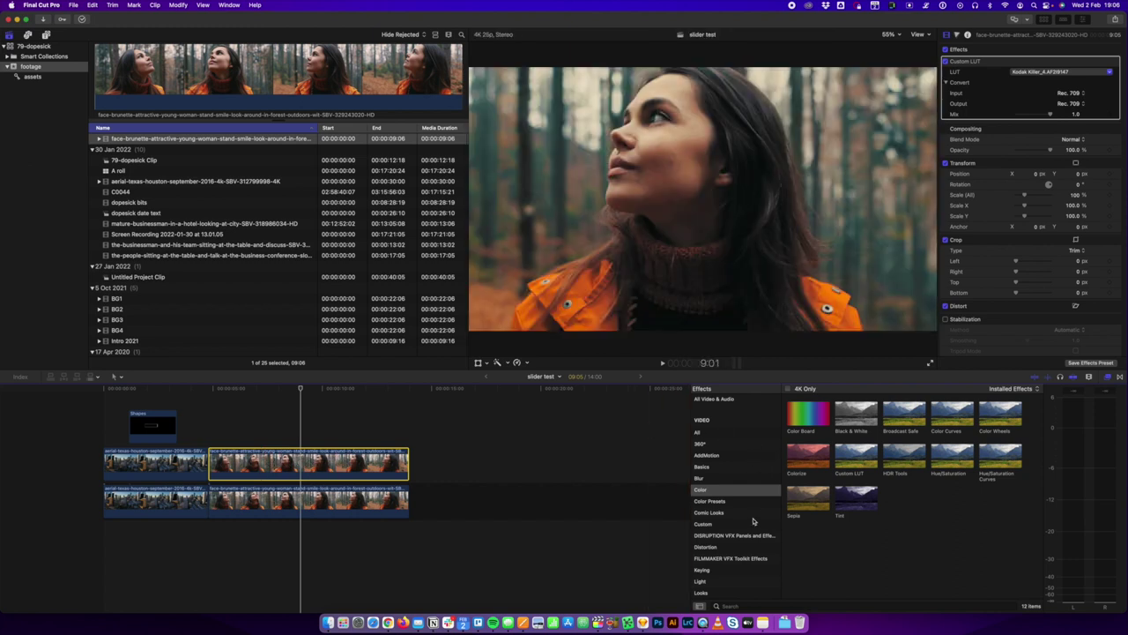
Apply Draw Mask from the Masks category to the graded duplicate and set viewer zoom to 50%.
scroll(749, 559, down, 4)
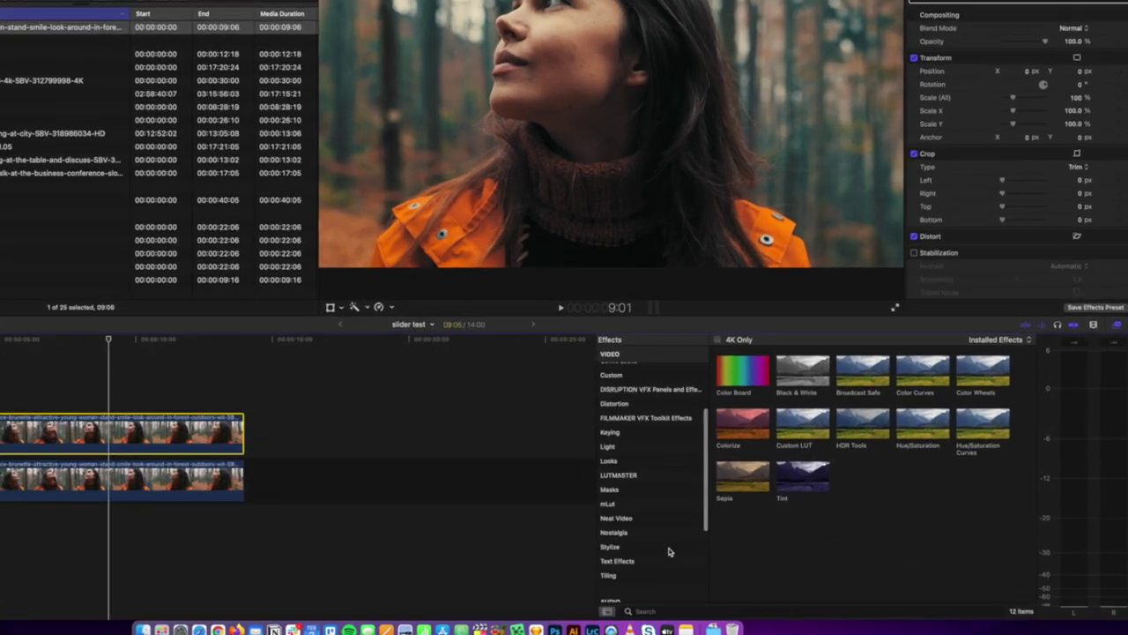
scroll(518, 539, down, 5)
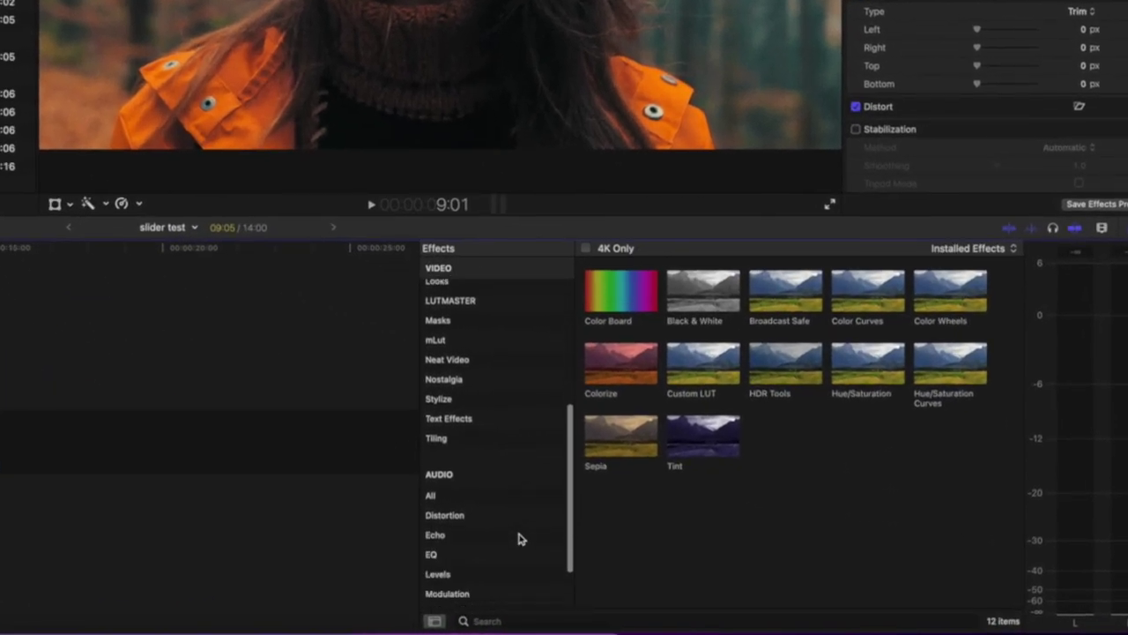
scroll(518, 539, up, 5)
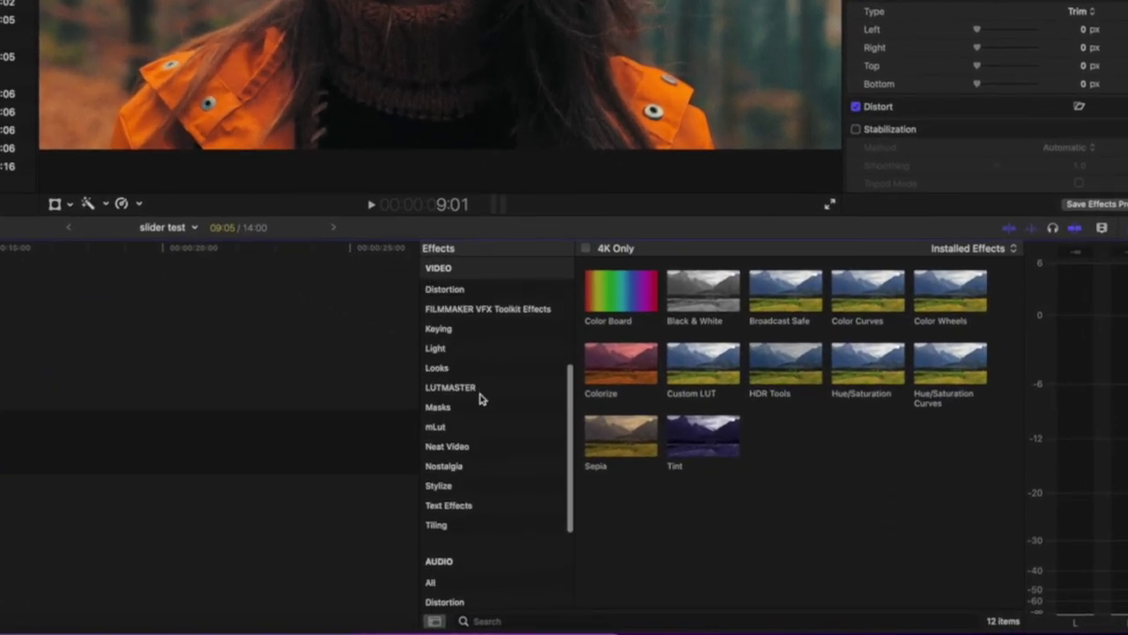
click(479, 407)
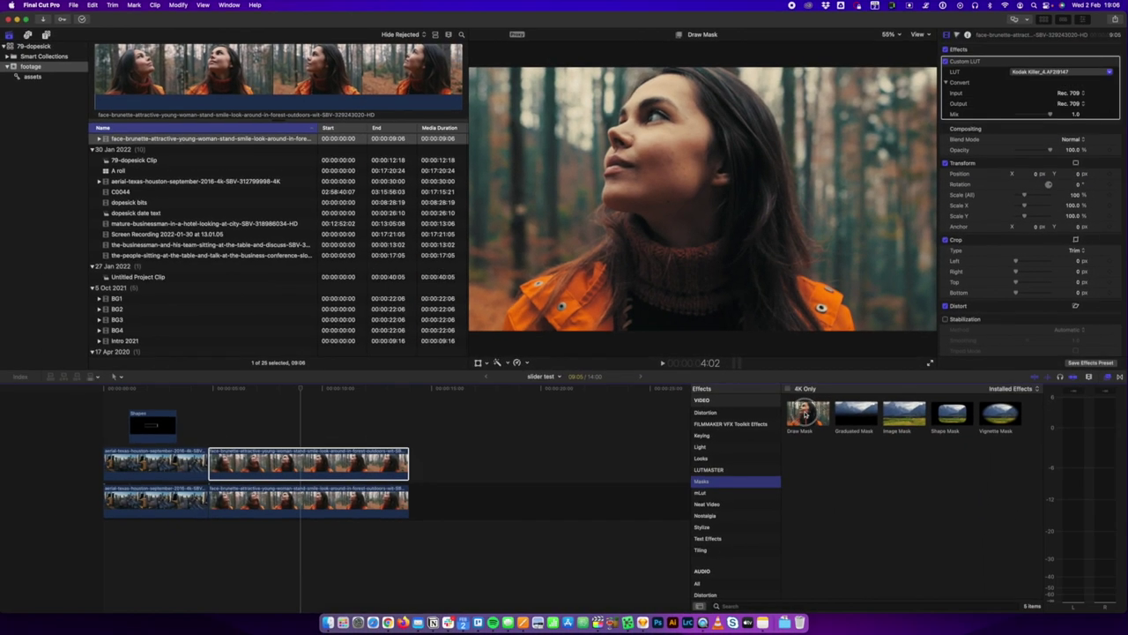
mouse_move(636, 304)
mouse_down()
mouse_move(428, 448)
mouse_move(307, 470)
mouse_up()
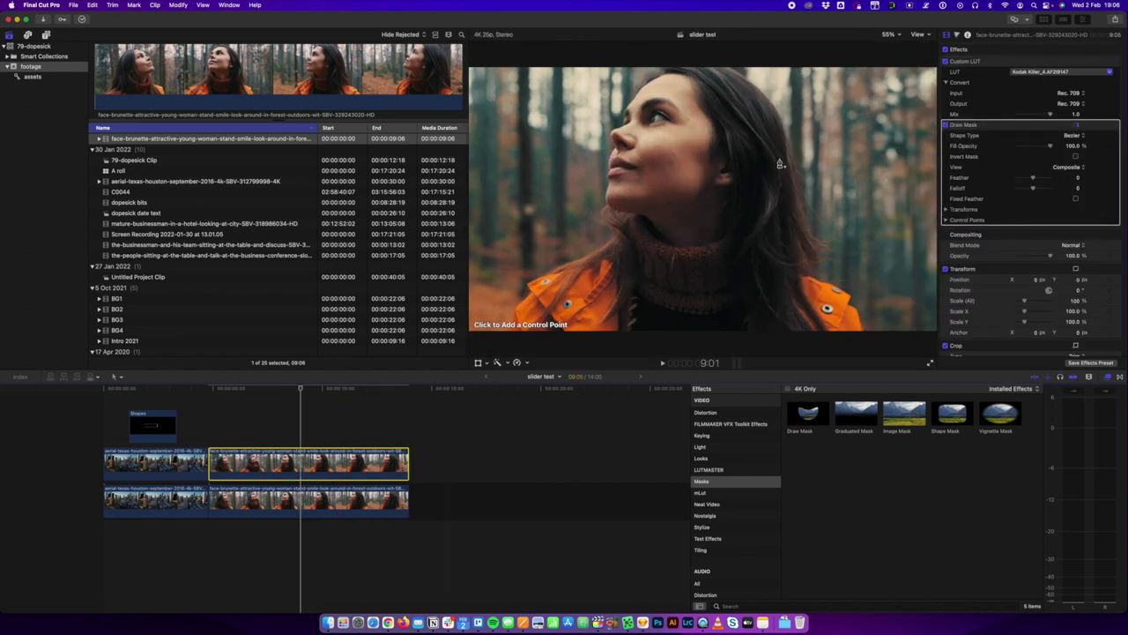
click(890, 34)
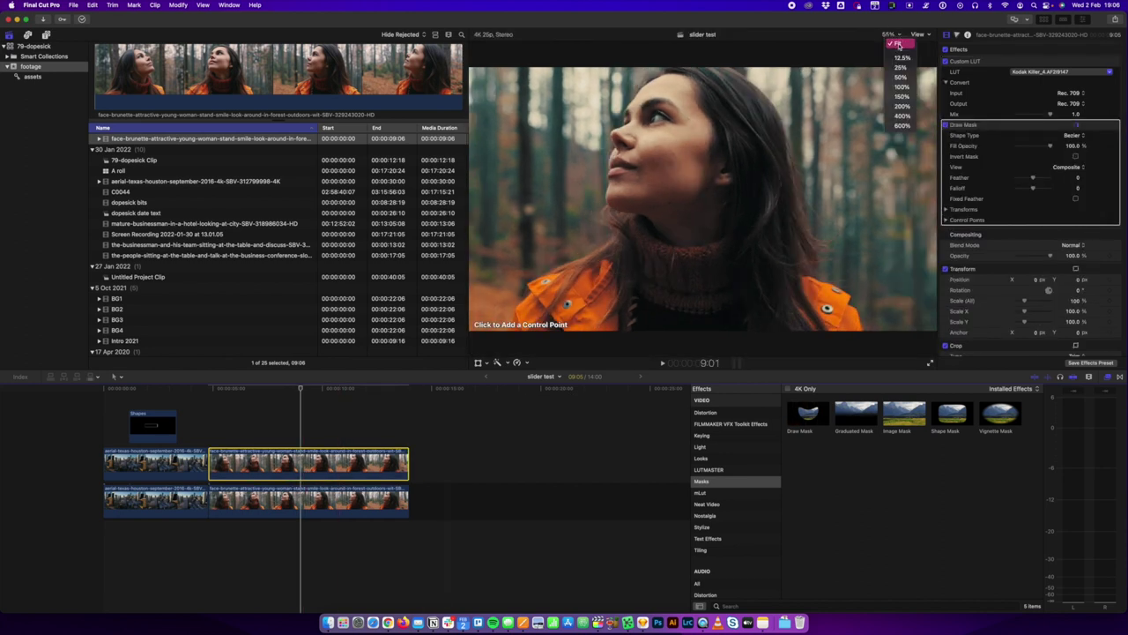
click(900, 77)
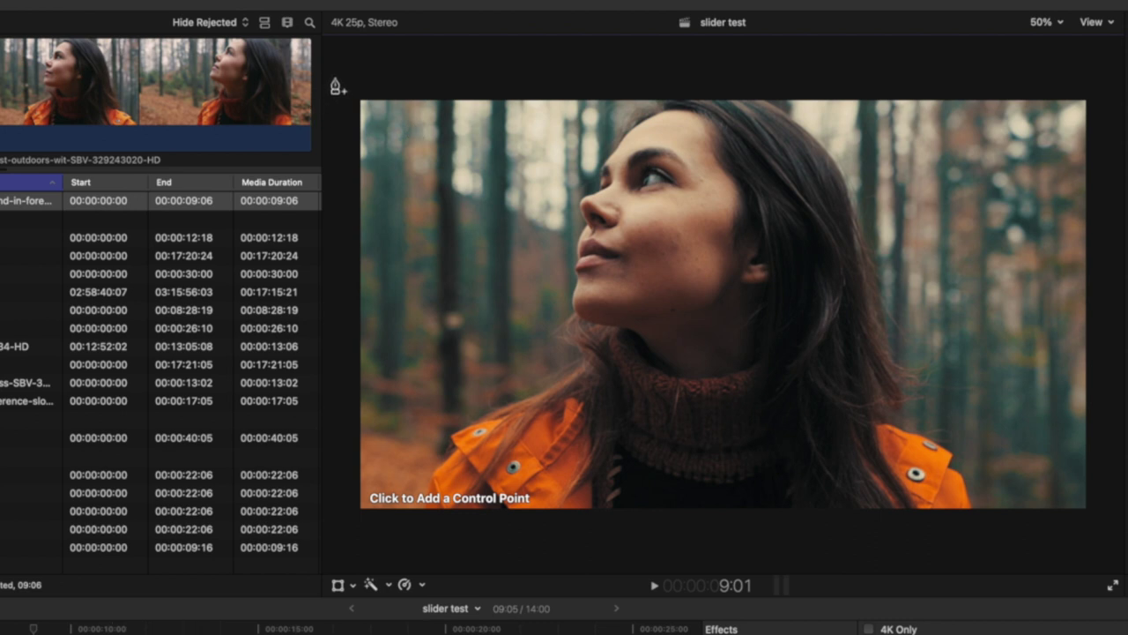
Place Draw Mask points along the frame's left edge and keyframe the control points at 7:03.
click(335, 85)
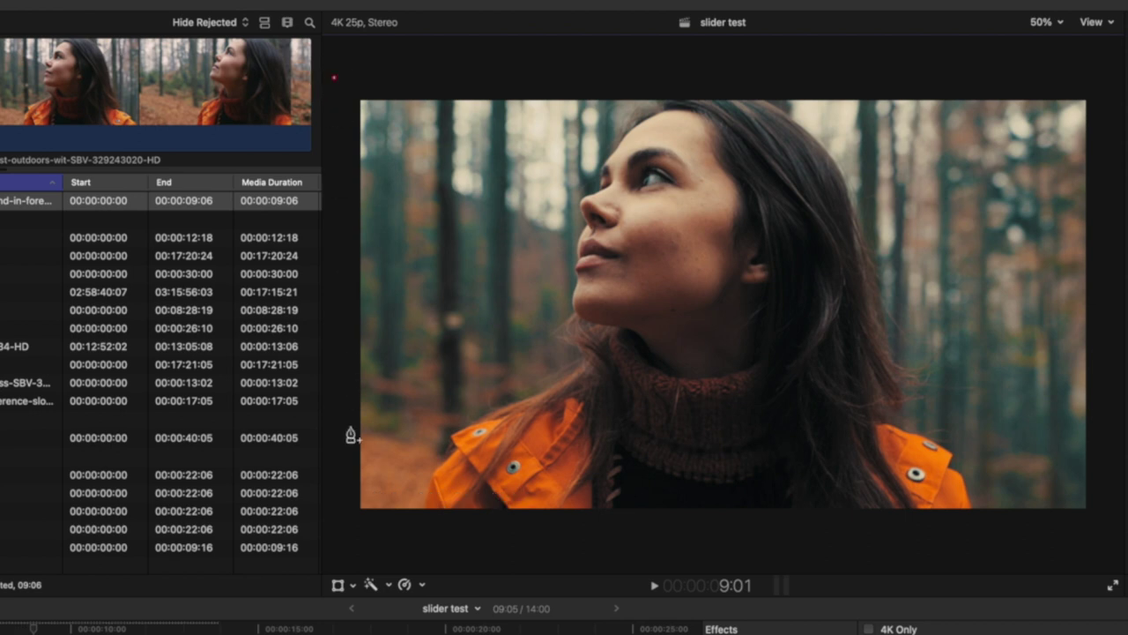
click(334, 533)
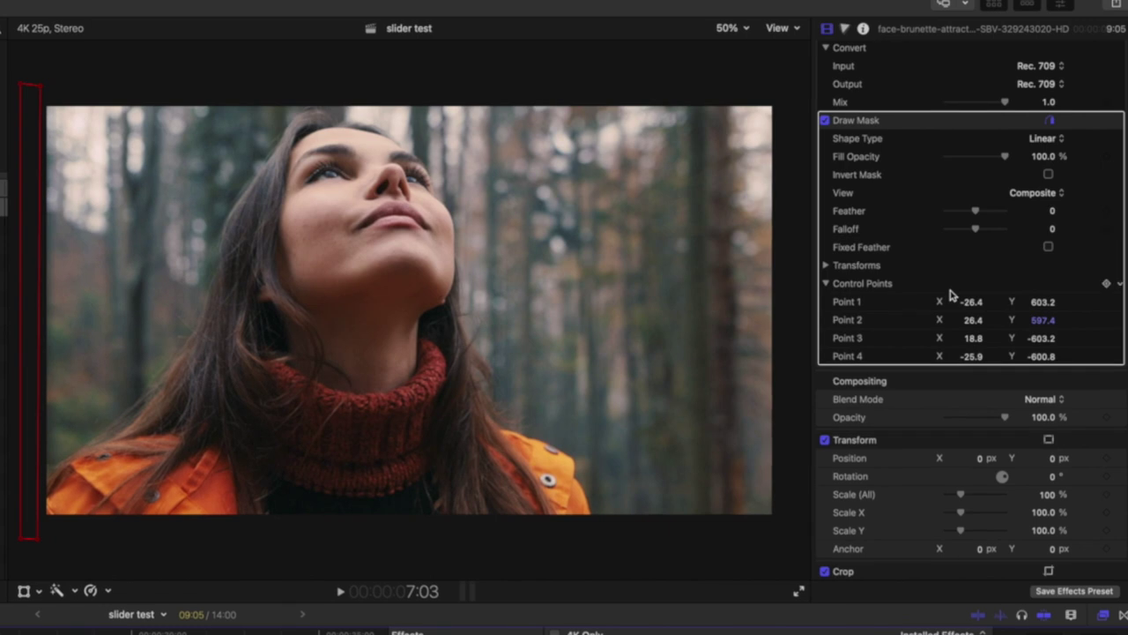
click(827, 283)
click(827, 284)
click(1107, 284)
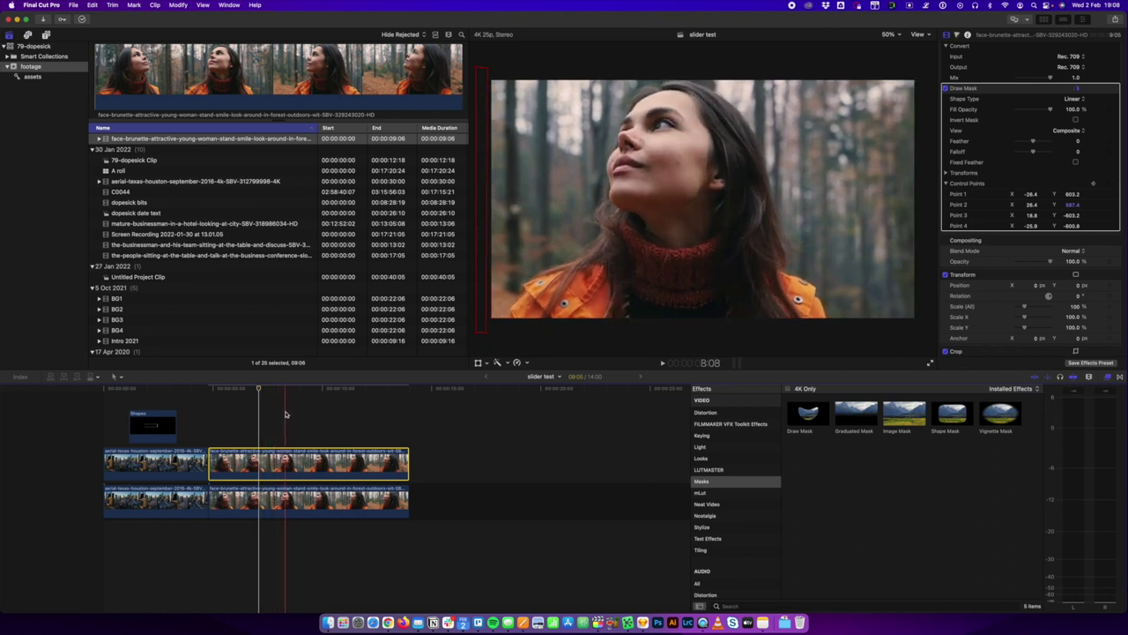
At 8:09, drag the mask's right-side points to the frame's right edge and preview the wipe.
click(283, 414)
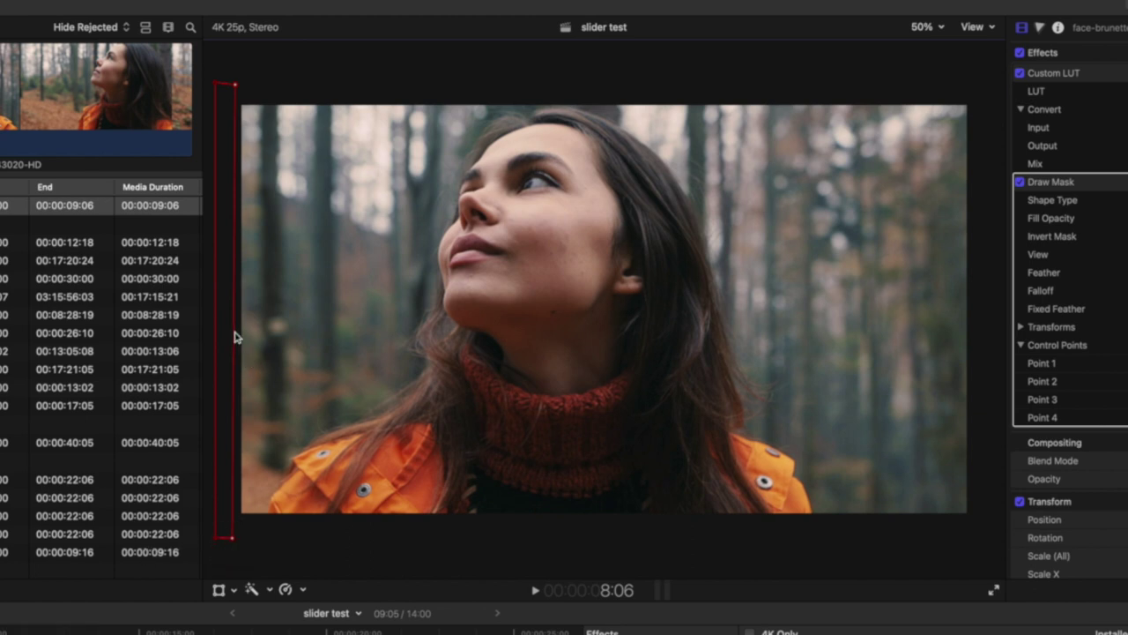
drag(232, 335, 985, 334)
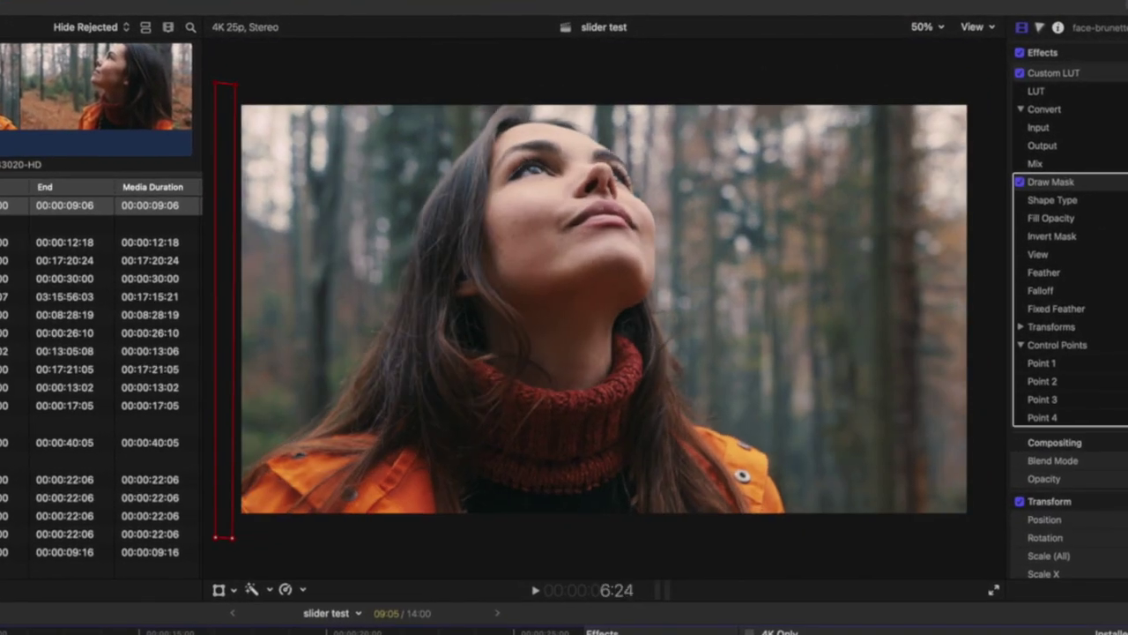
key(space)
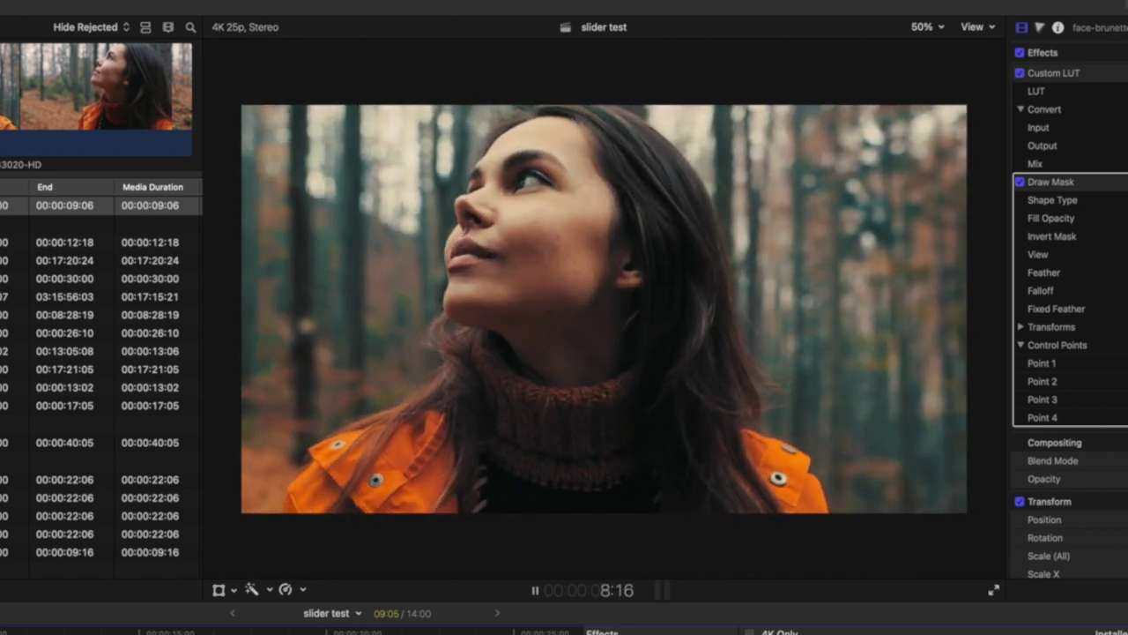
key(space)
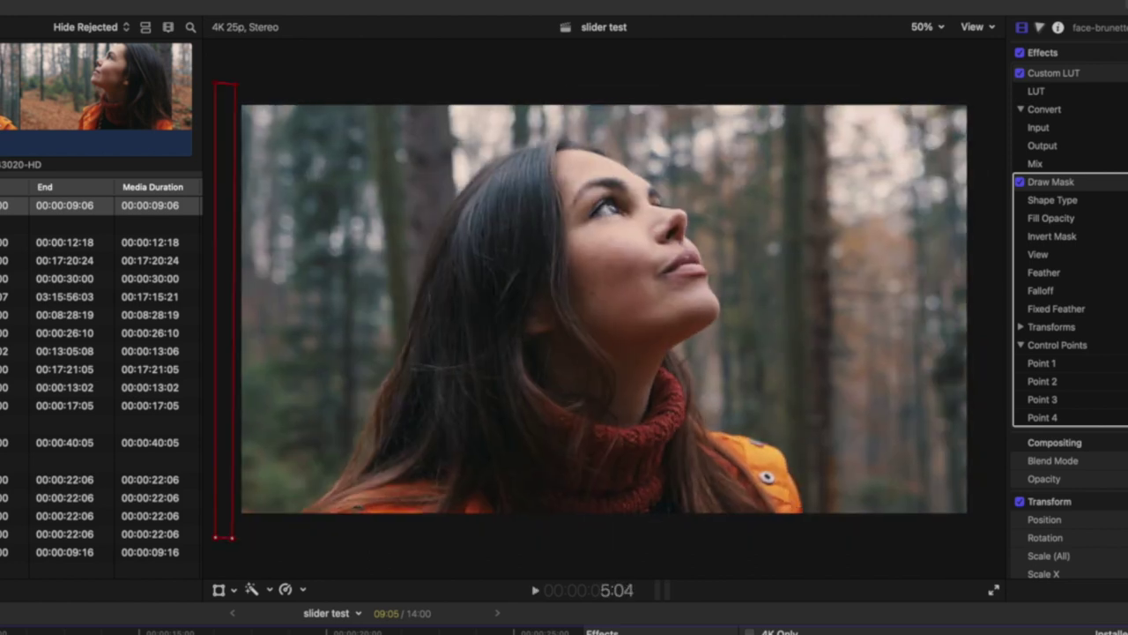
key(space)
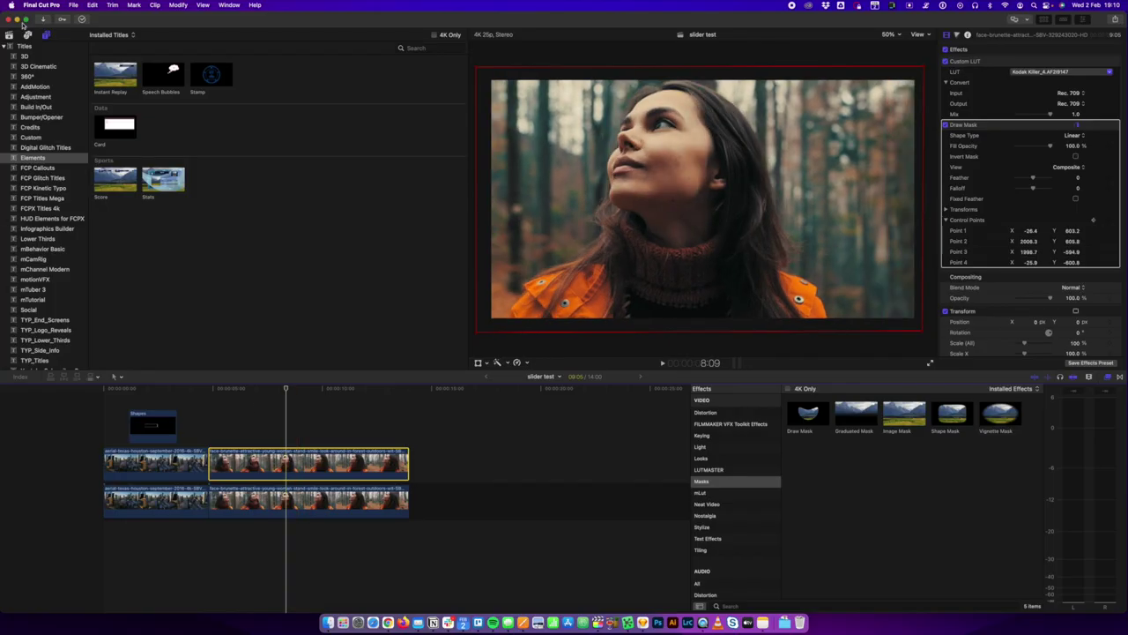
Show the Generators > Elements category in the Titles and Generators browser.
click(42, 32)
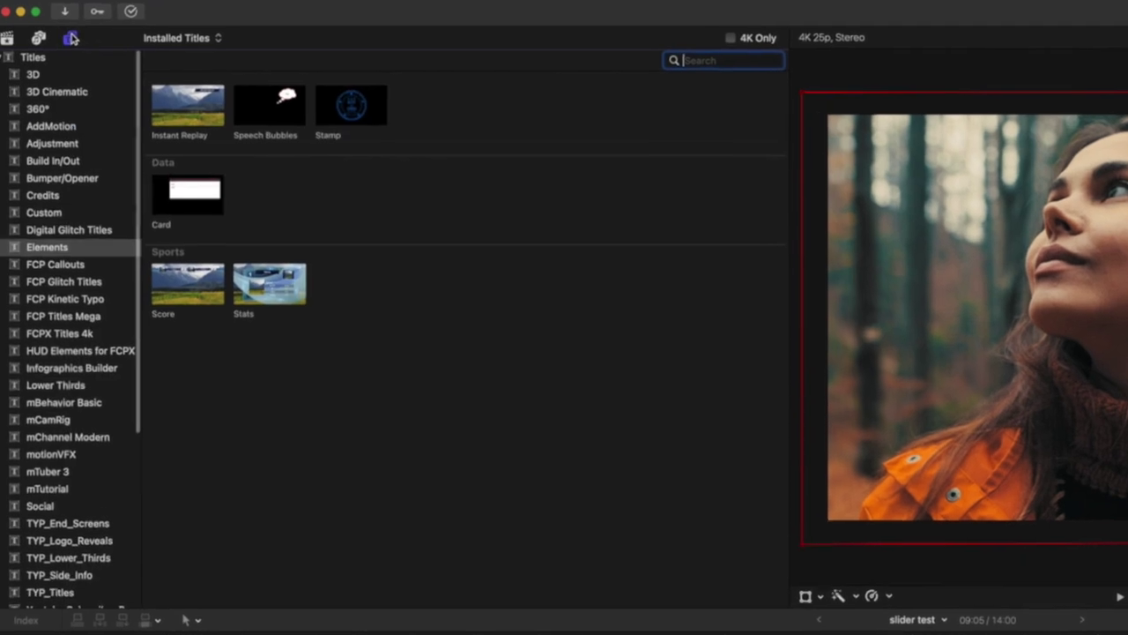
scroll(60, 464, down, 8)
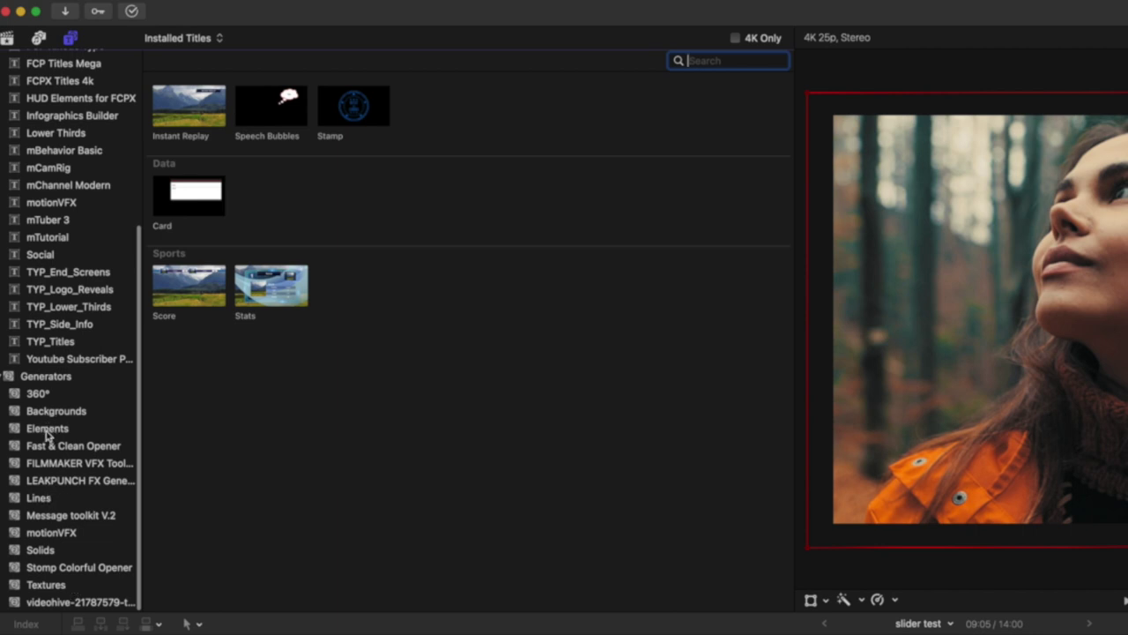
click(48, 430)
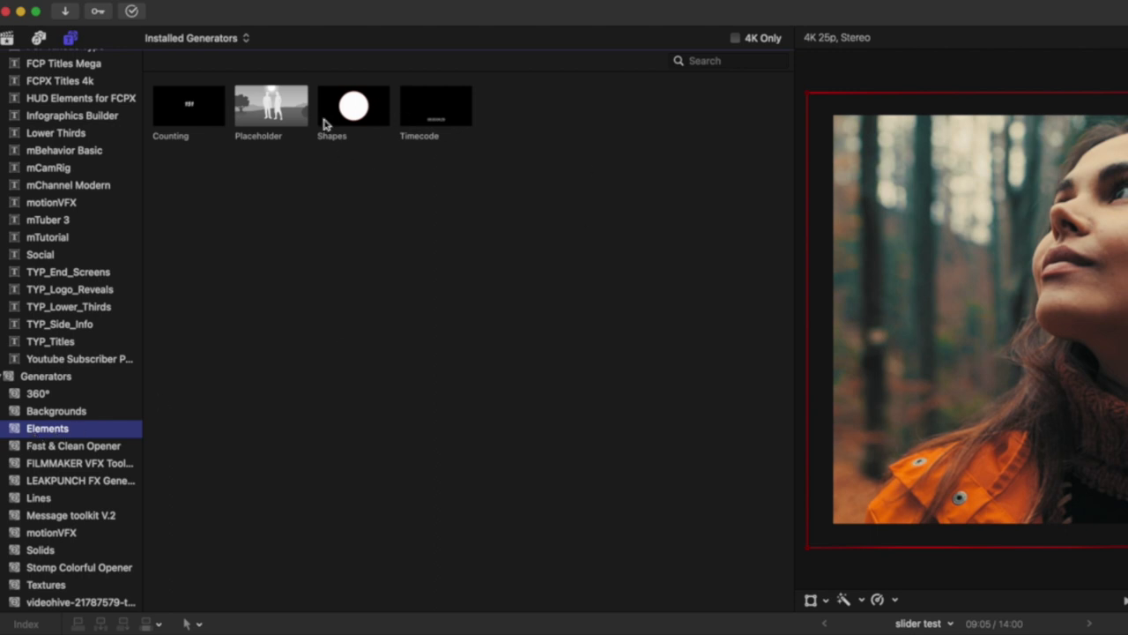
Add a Shapes generator above the video clips and set its shape to Rectangle.
drag(324, 124, 481, 634)
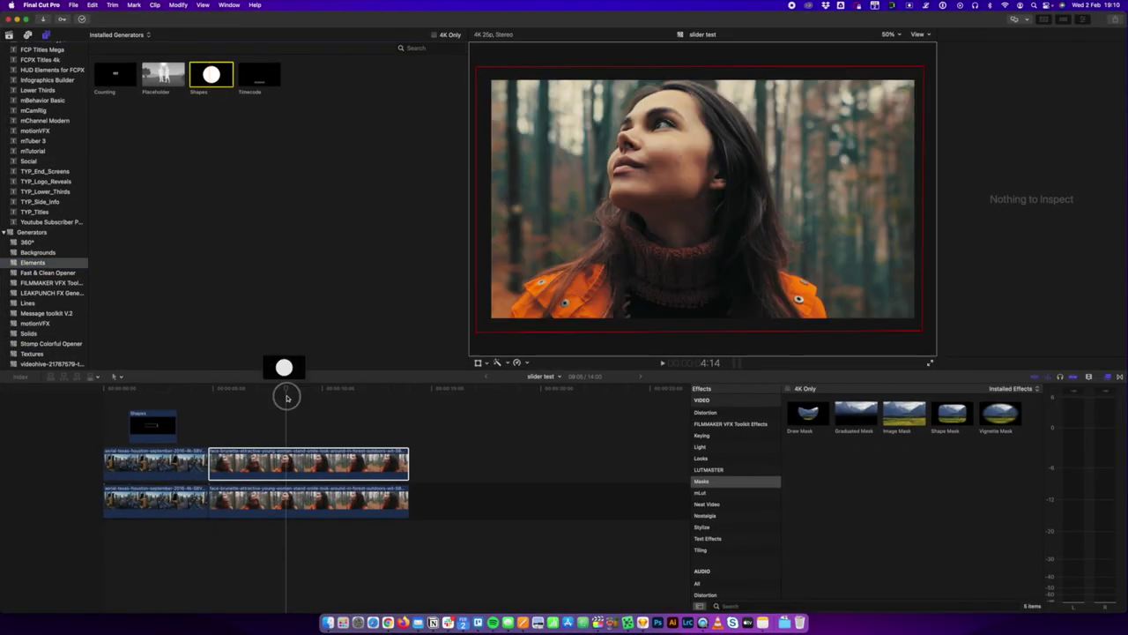
drag(287, 396, 234, 424)
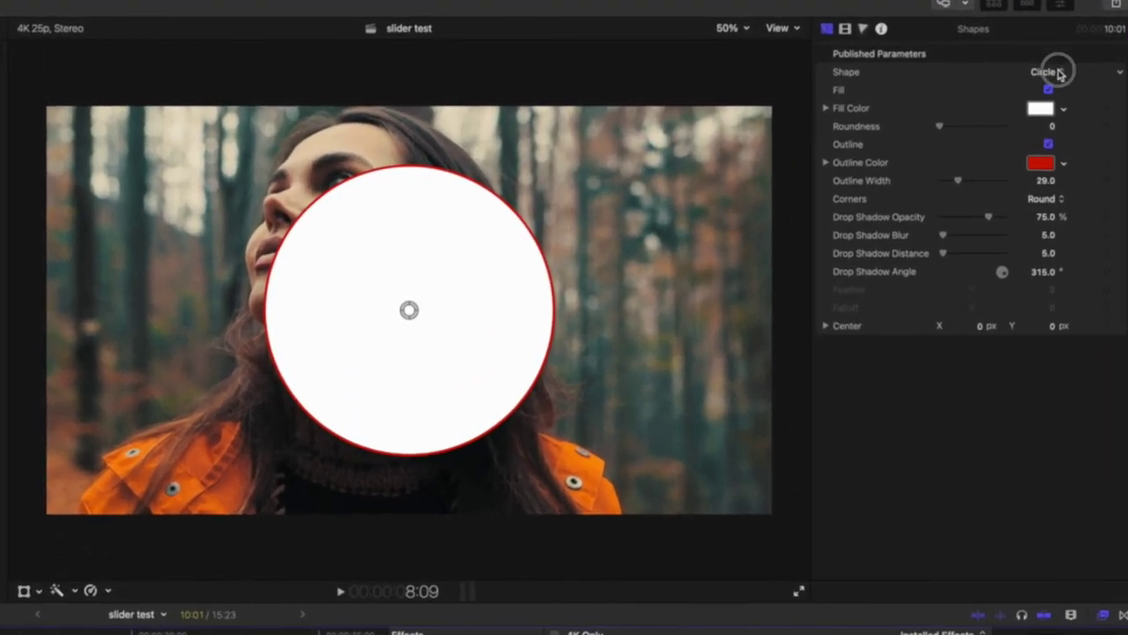
click(1060, 74)
click(1062, 127)
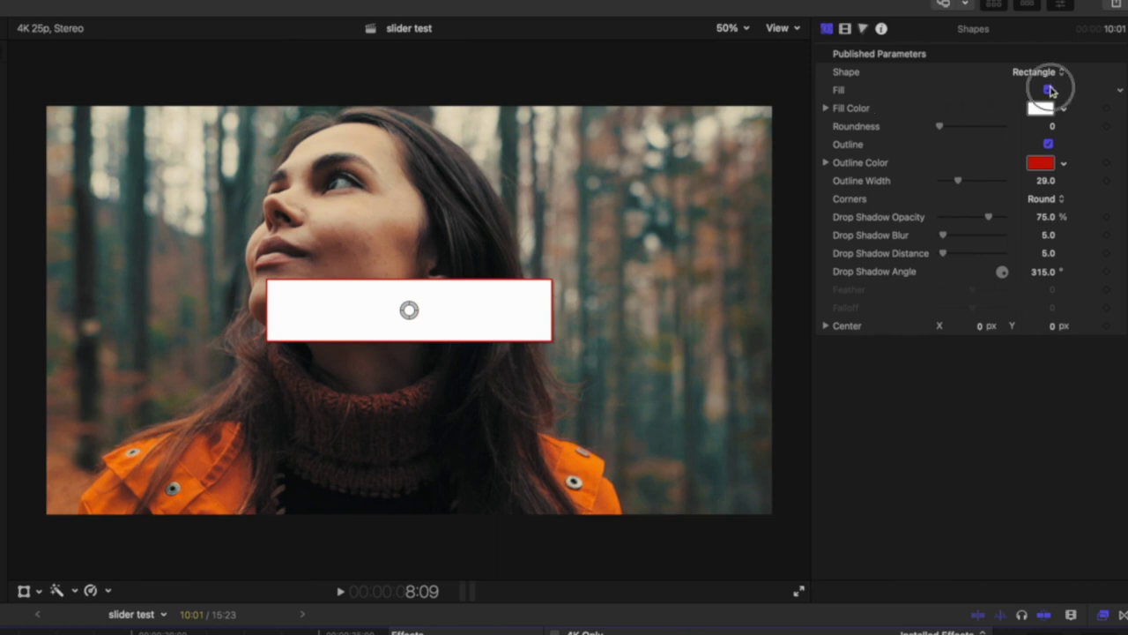
Turn off the rectangle's fill and set its outline colour to white (ffffff).
click(1049, 89)
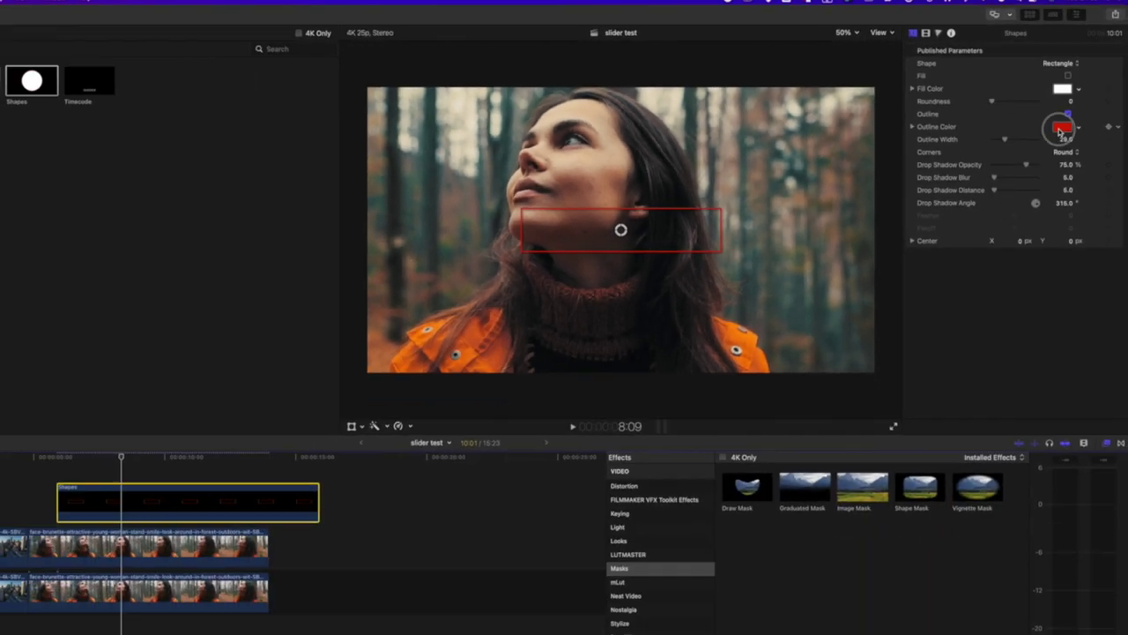
click(1040, 162)
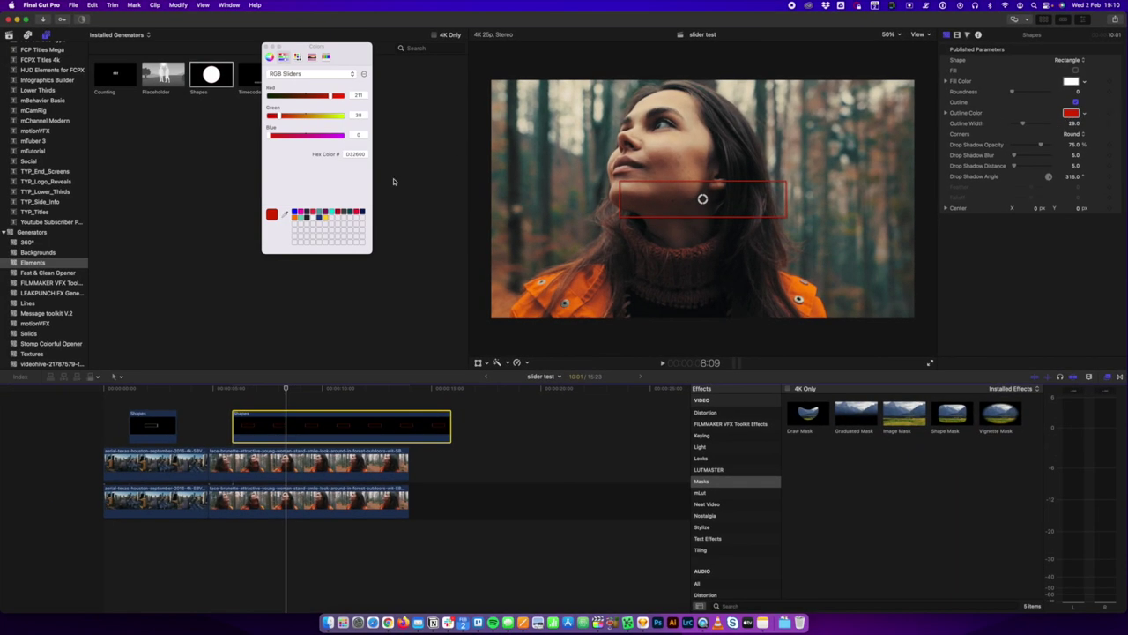
click(362, 155)
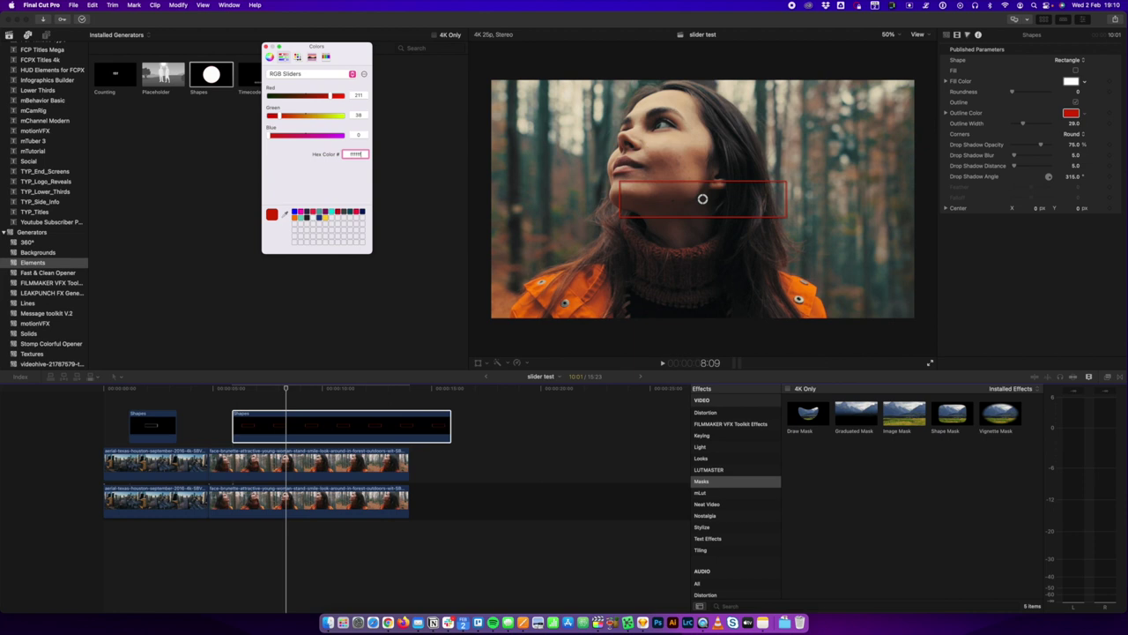
key(Return)
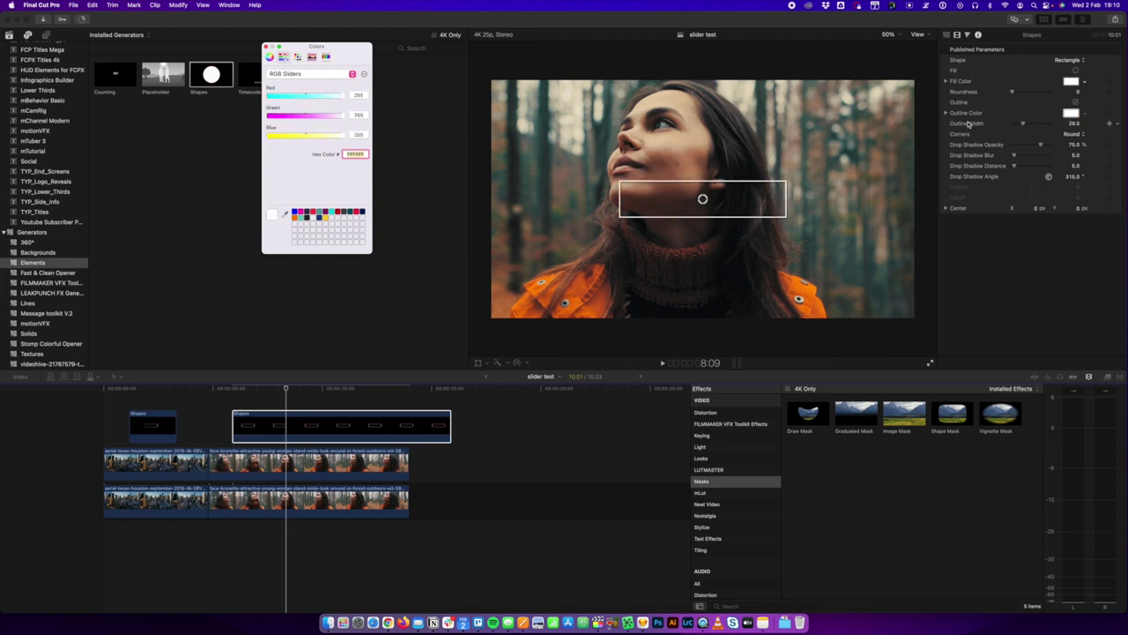
Stretch the rectangle vertically to Scale Y 572.71%, well beyond the frame, zooming the viewer to 12.5%.
click(429, 139)
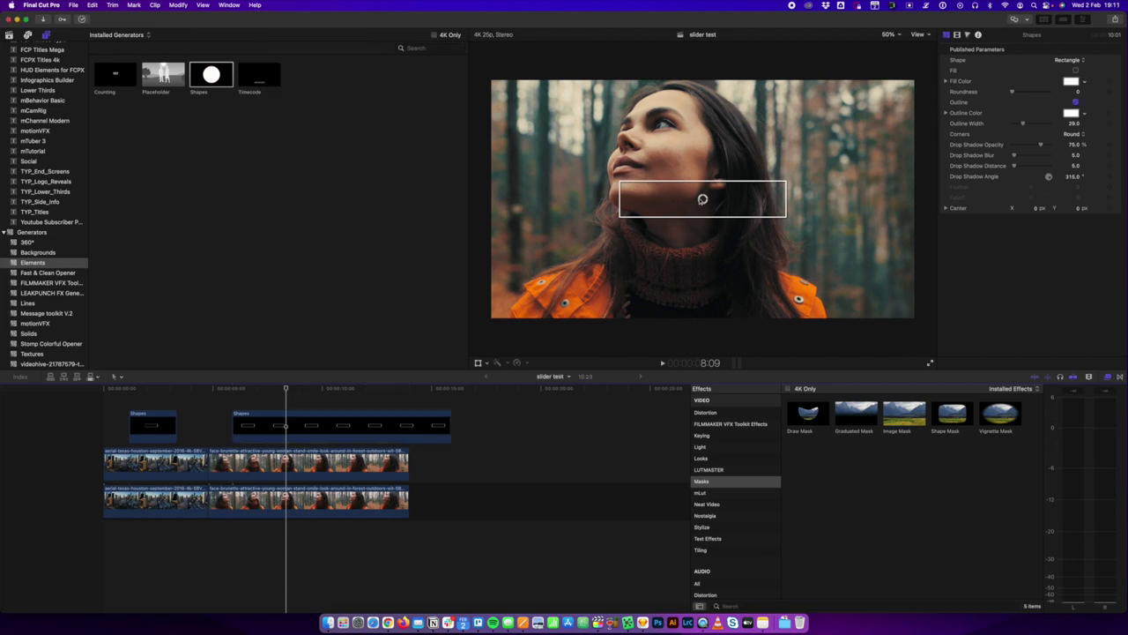
click(700, 201)
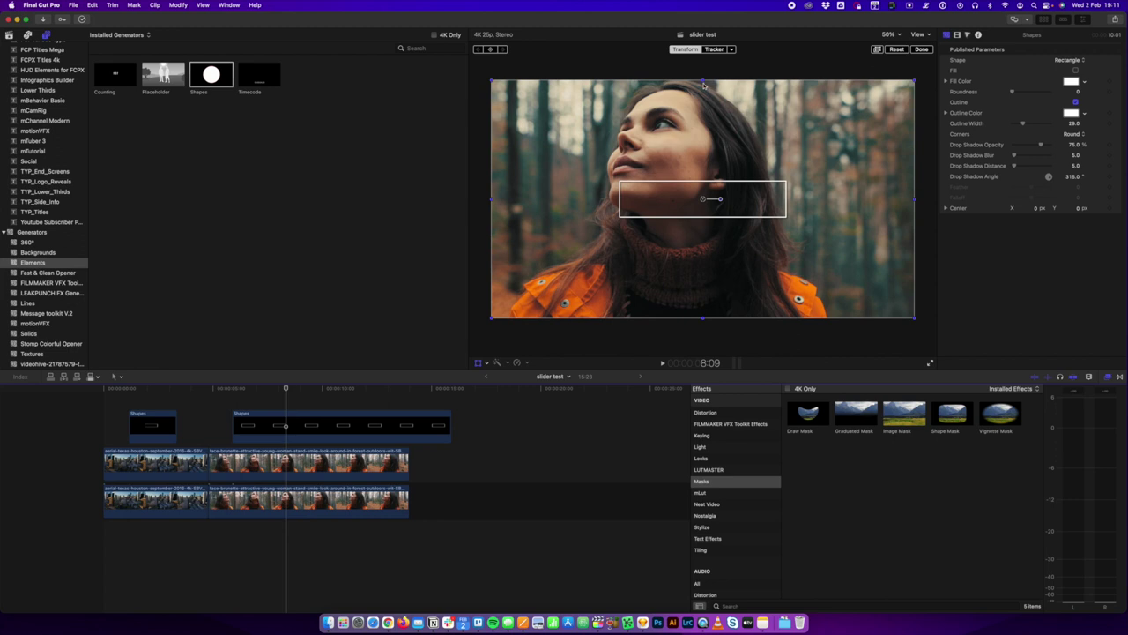
drag(703, 81, 712, 37)
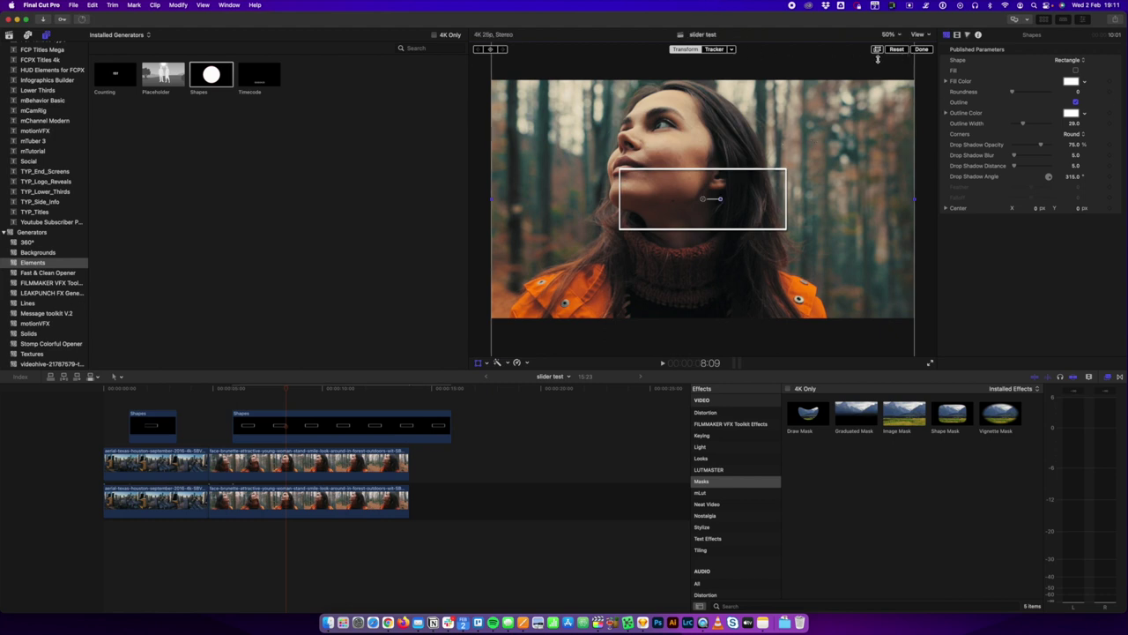
click(893, 34)
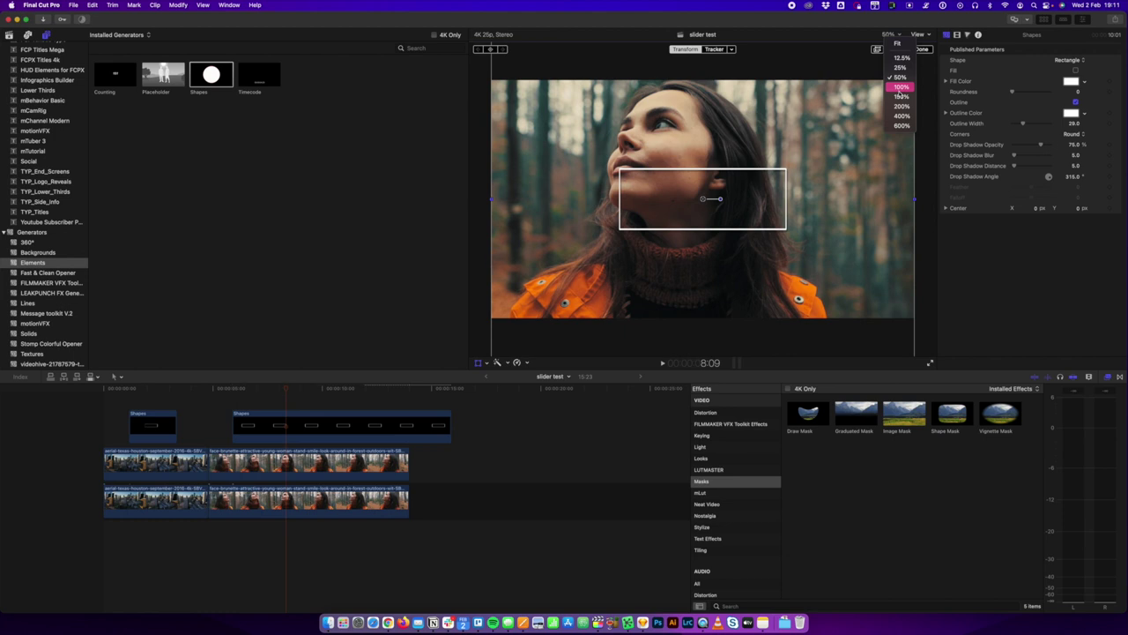
click(899, 68)
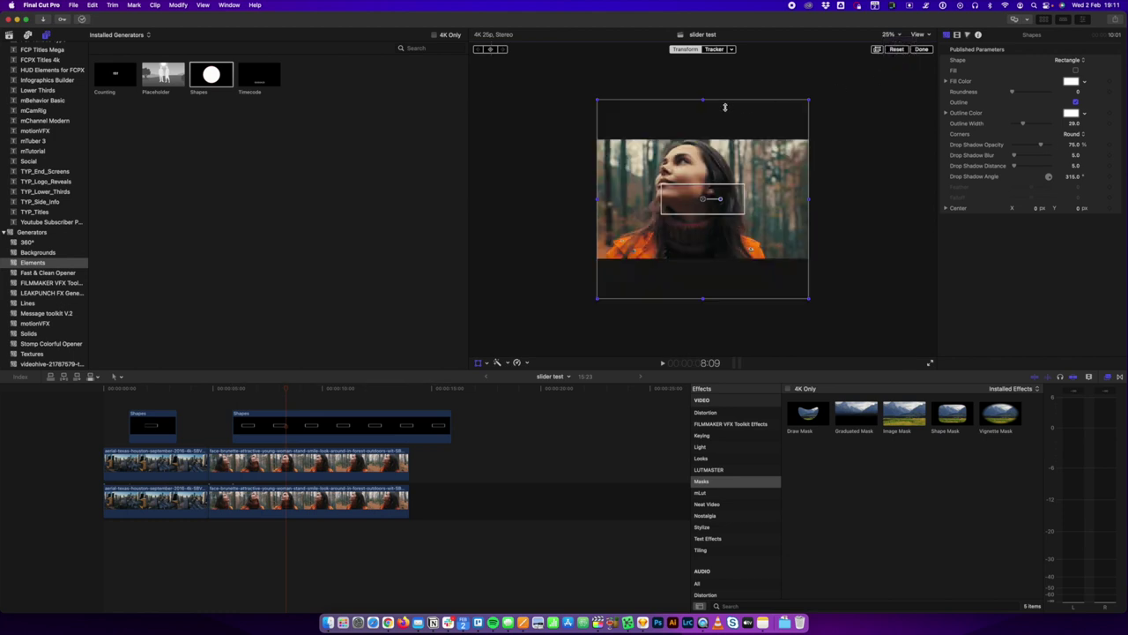
drag(703, 98, 704, 4)
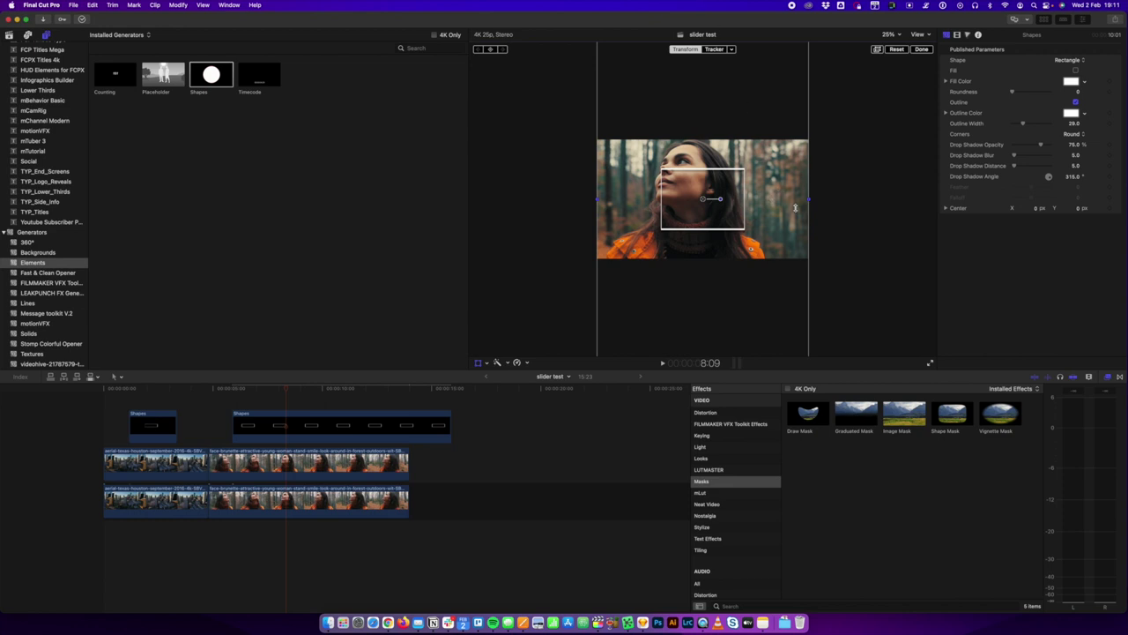
click(895, 34)
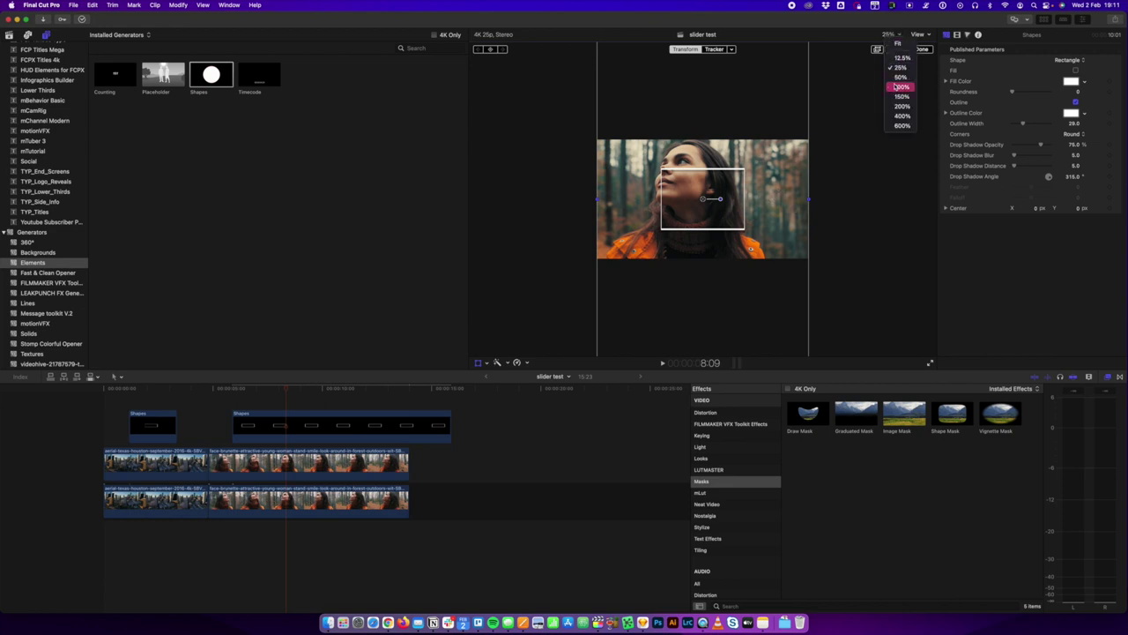
click(900, 57)
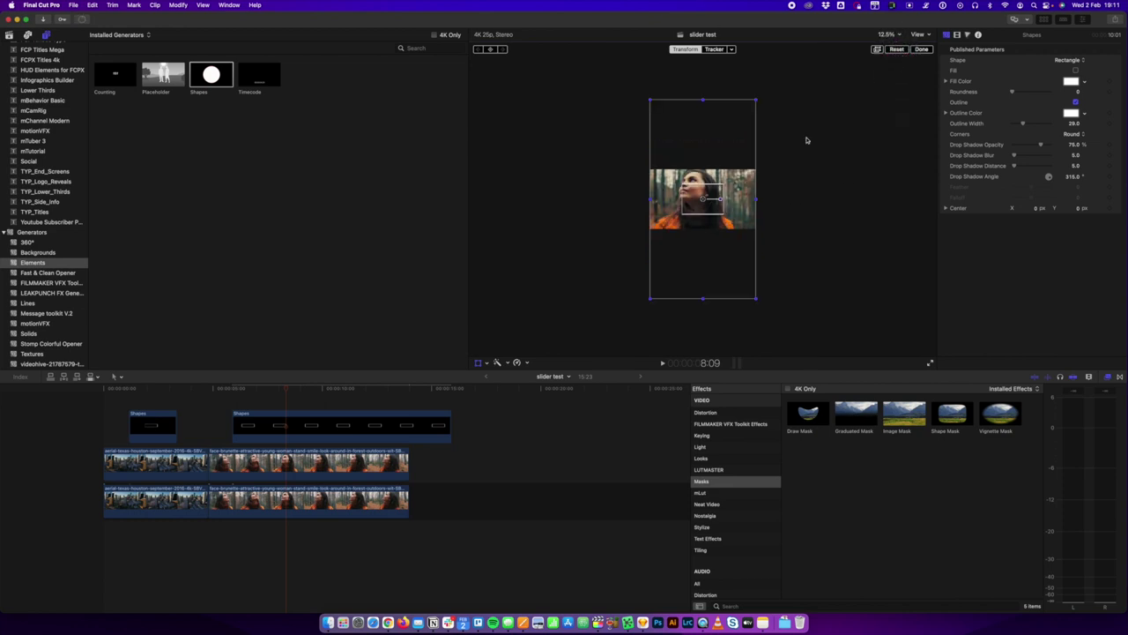
drag(705, 98, 712, 31)
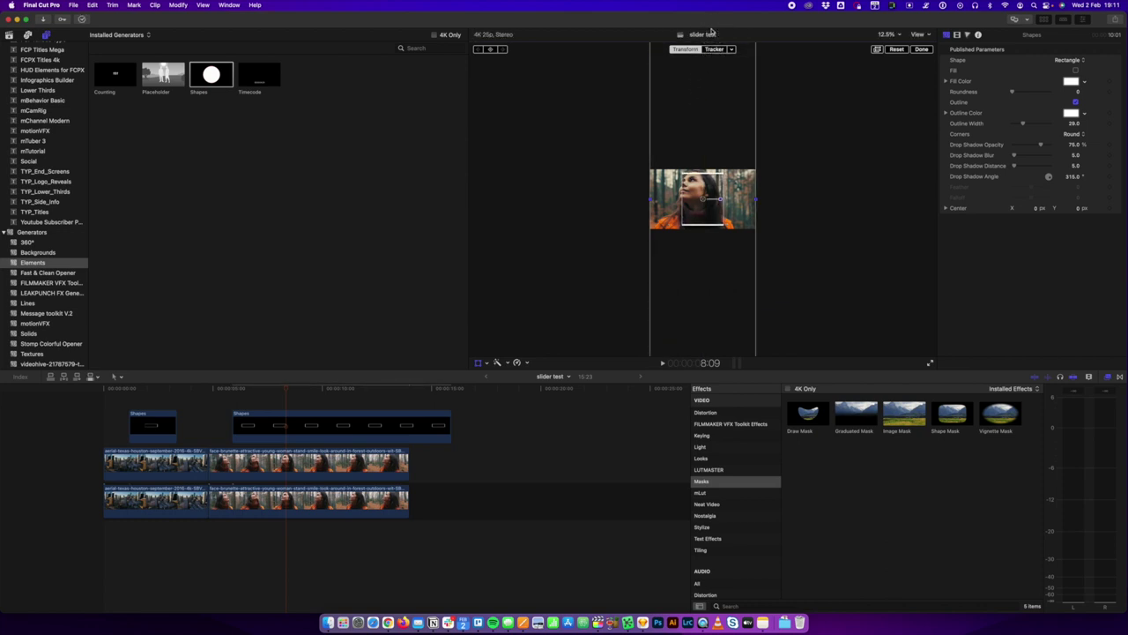
click(921, 50)
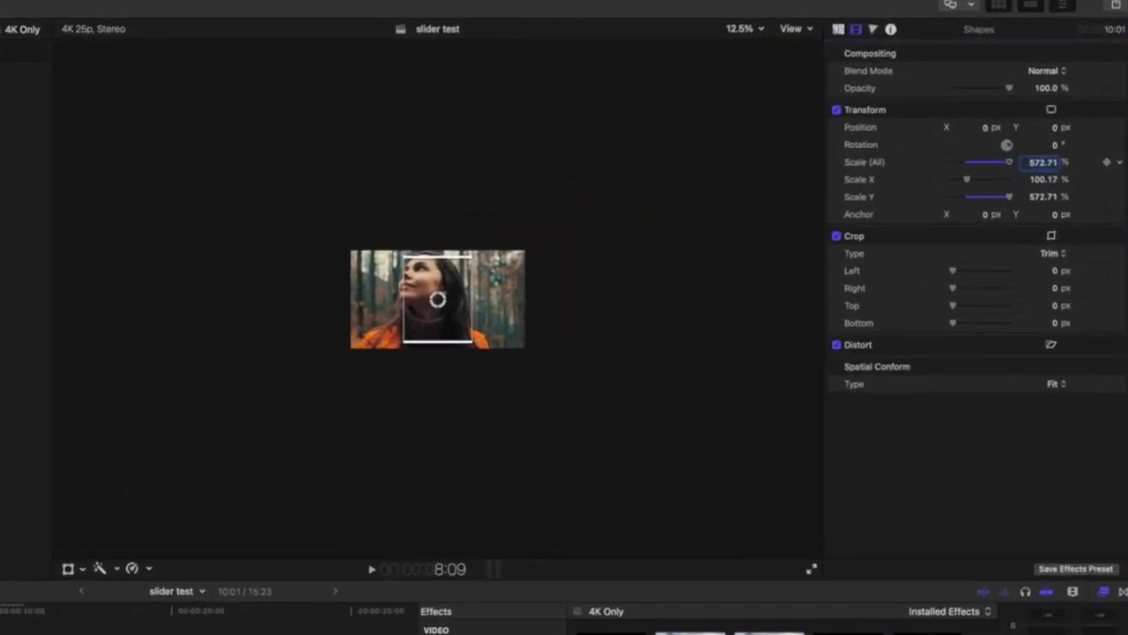
Enlarge and widen the rectangle, then shift it left to X -4258.8 px as a vertical divider.
drag(1043, 162, 1107, 162)
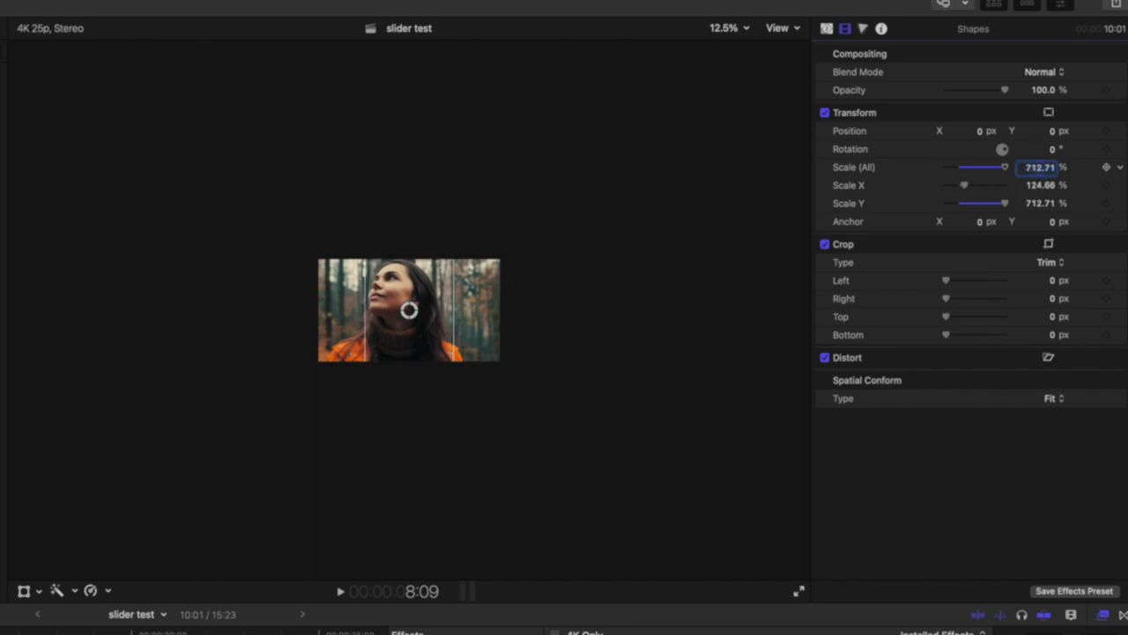
key(shift+t)
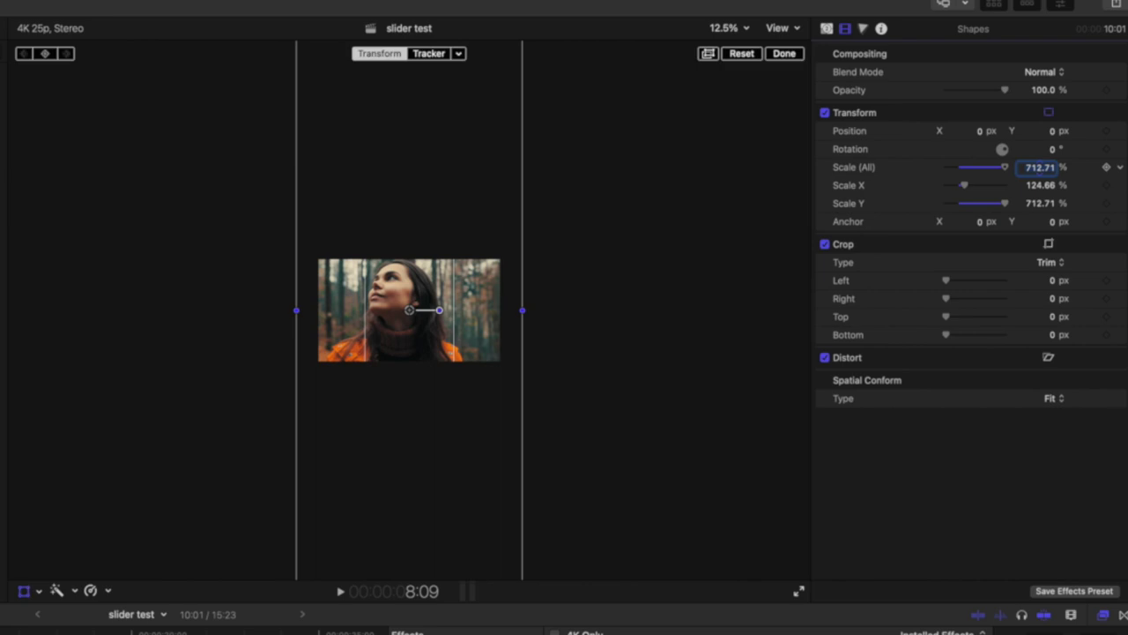
drag(523, 311, 674, 315)
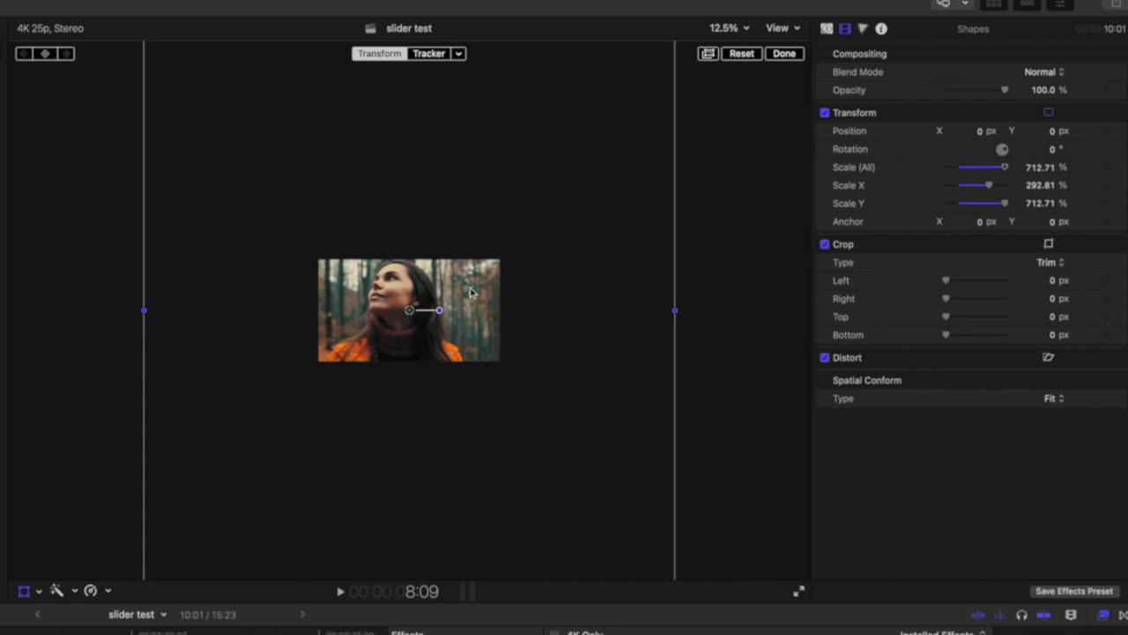
drag(462, 293, 271, 290)
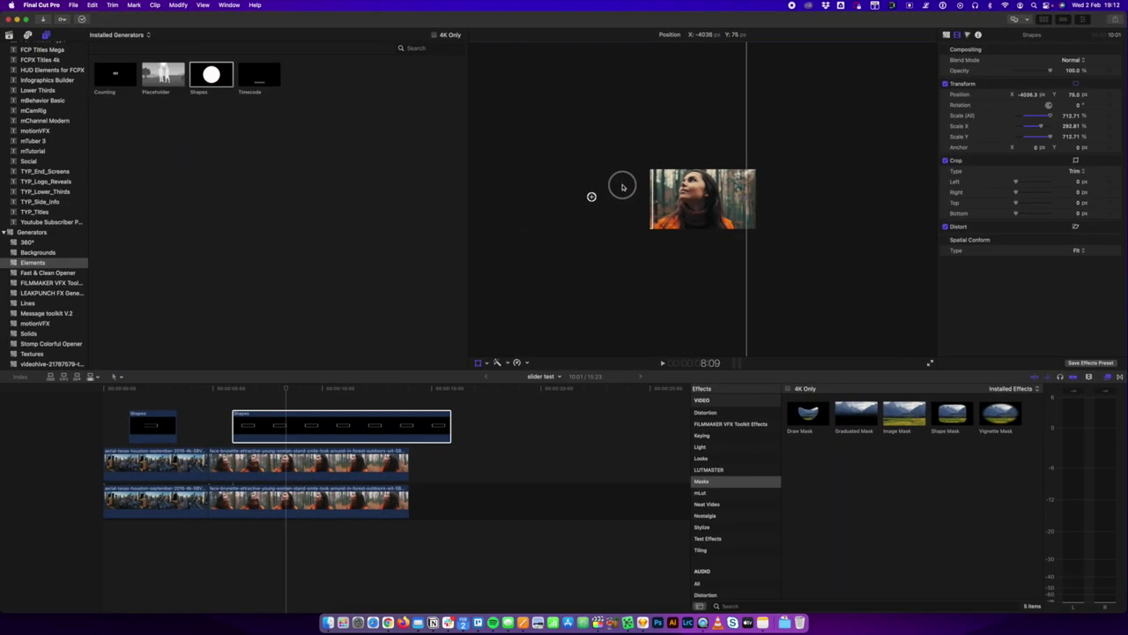
drag(622, 187, 617, 188)
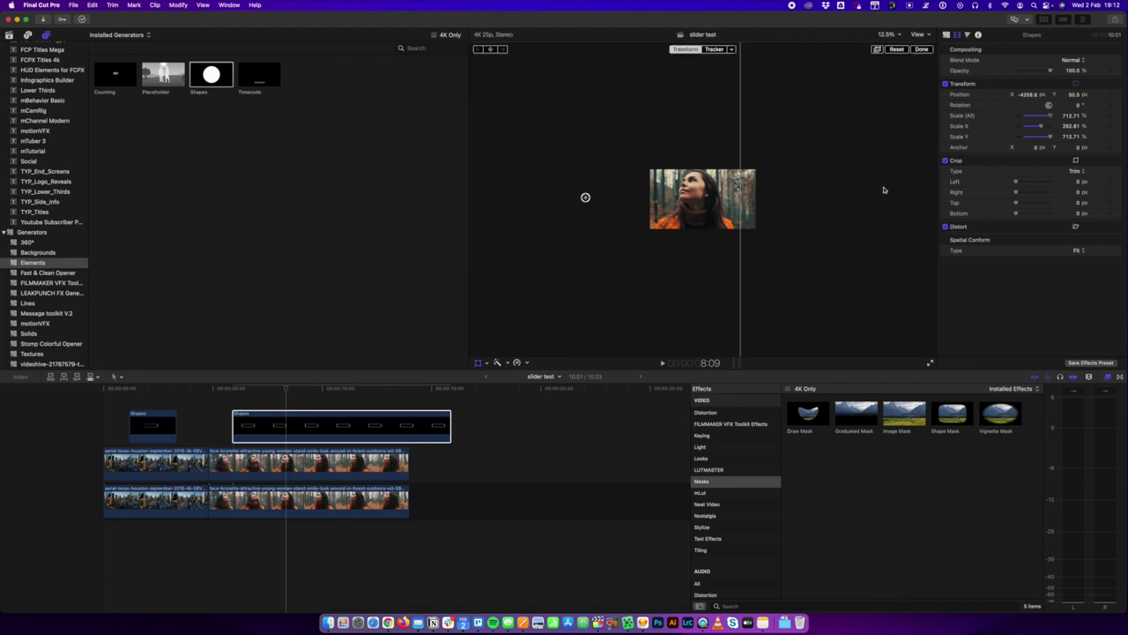
Set the outline rectangle's drop shadow opacity to 0% and fit the viewer to the frame.
click(927, 50)
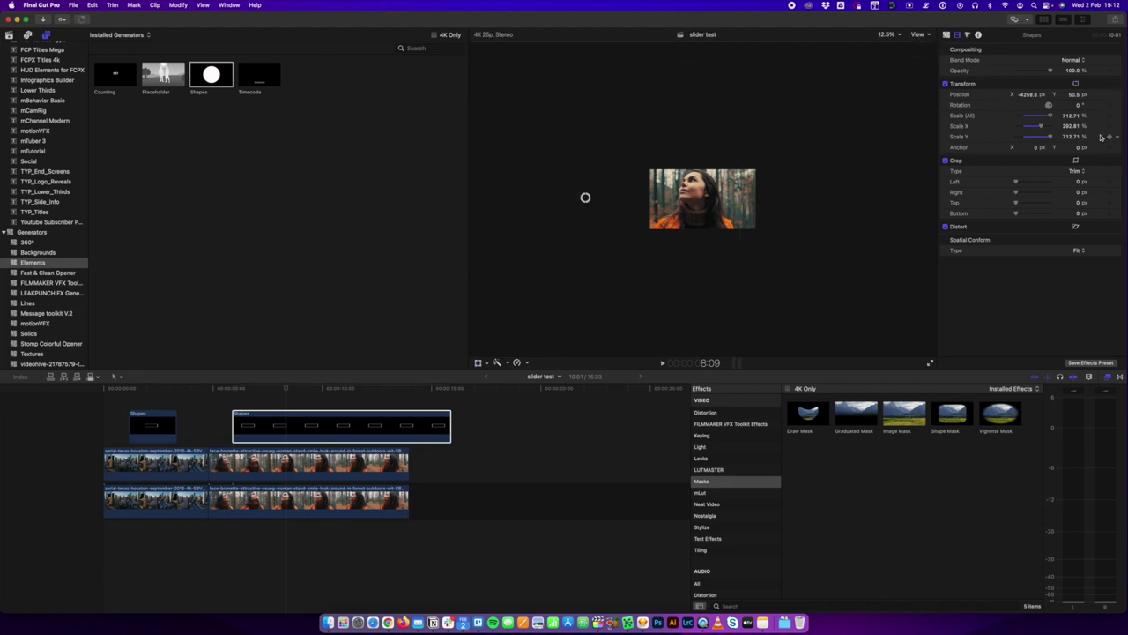
click(947, 35)
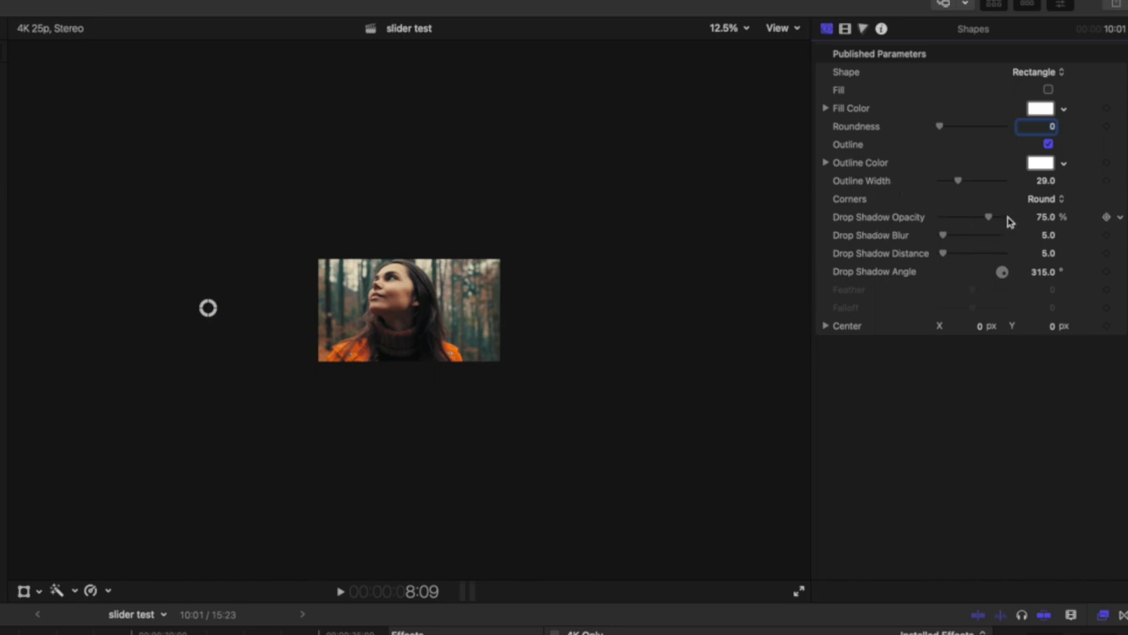
drag(994, 220, 888, 221)
click(748, 29)
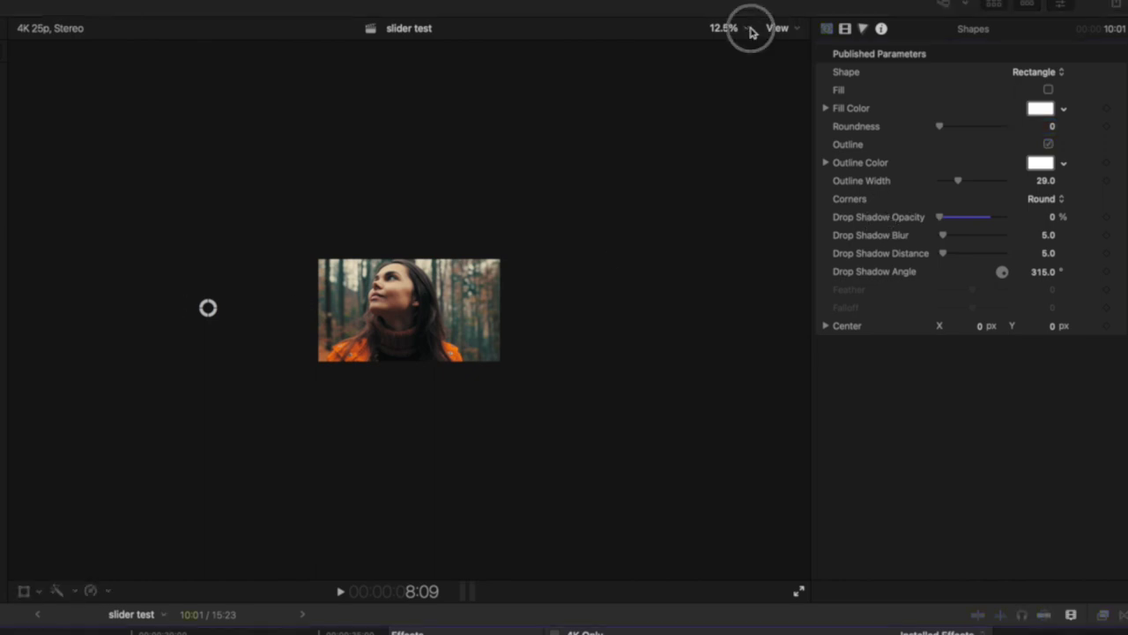
click(745, 43)
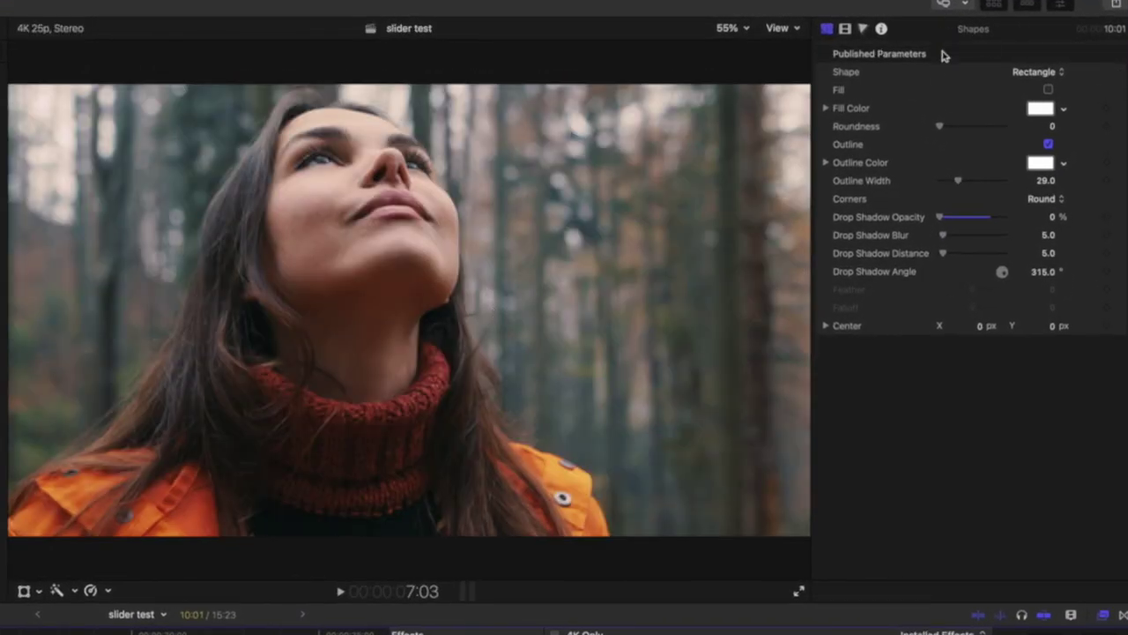
Move the divider shape to Position X -4146.6 px and add a Position keyframe at 7:03.
click(844, 29)
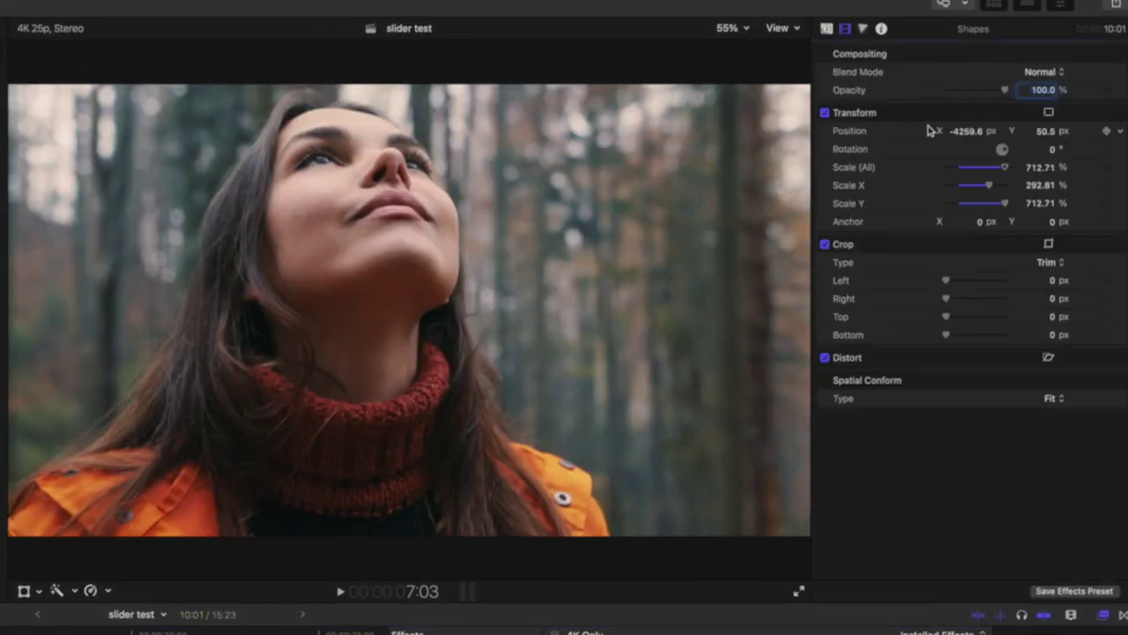
click(960, 132)
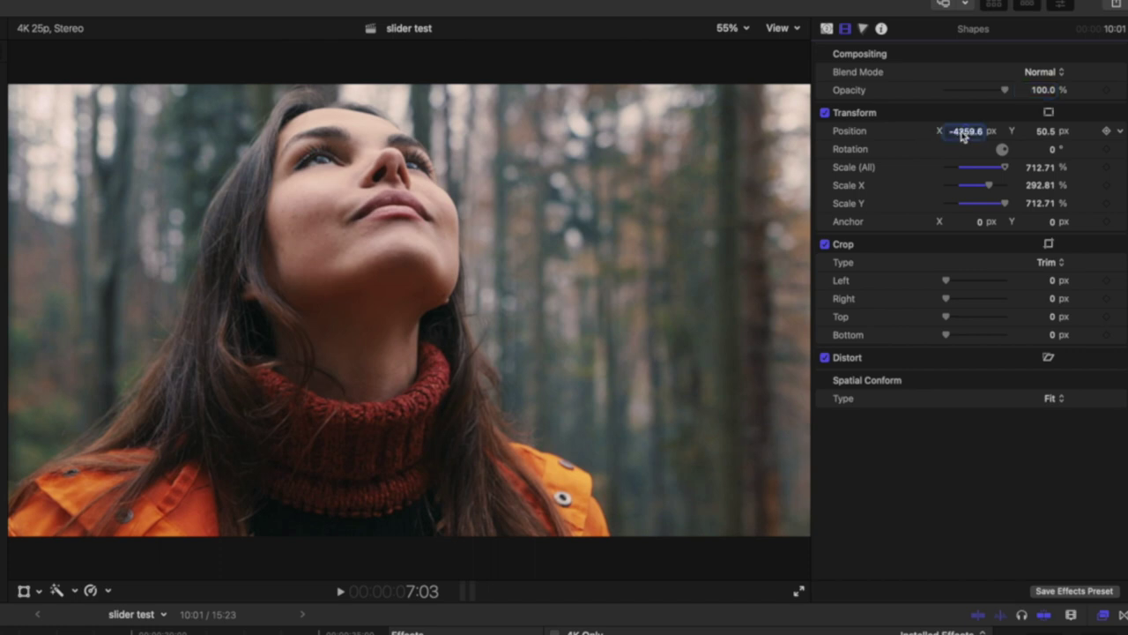
mouse_move(963, 136)
mouse_down()
mouse_move(994, 135)
mouse_move(979, 136)
mouse_up()
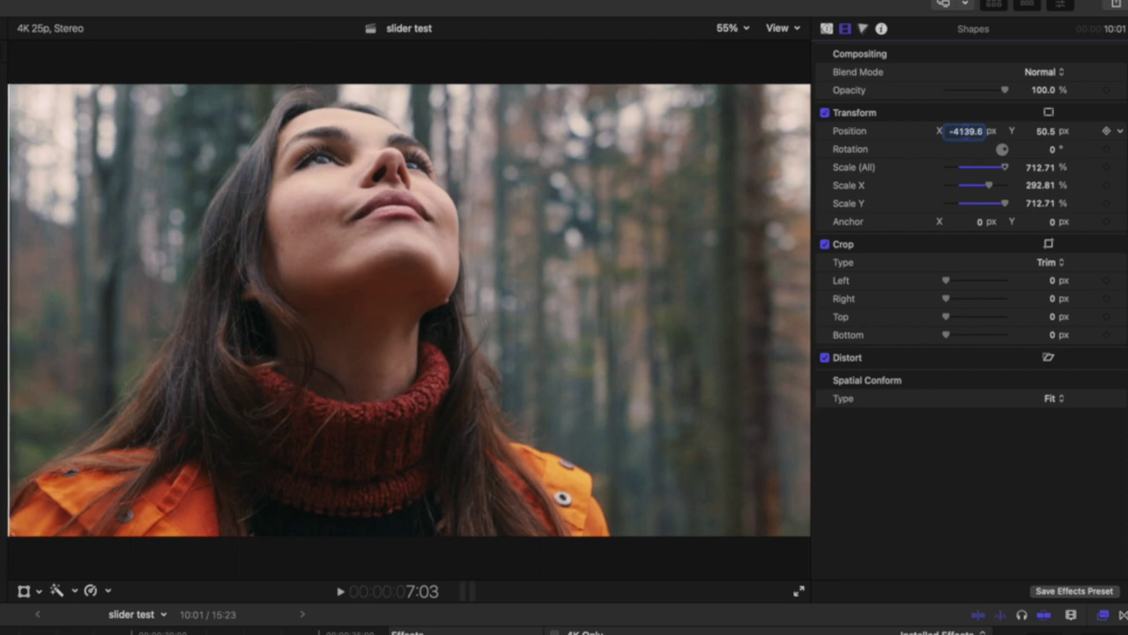
drag(979, 136, 974, 135)
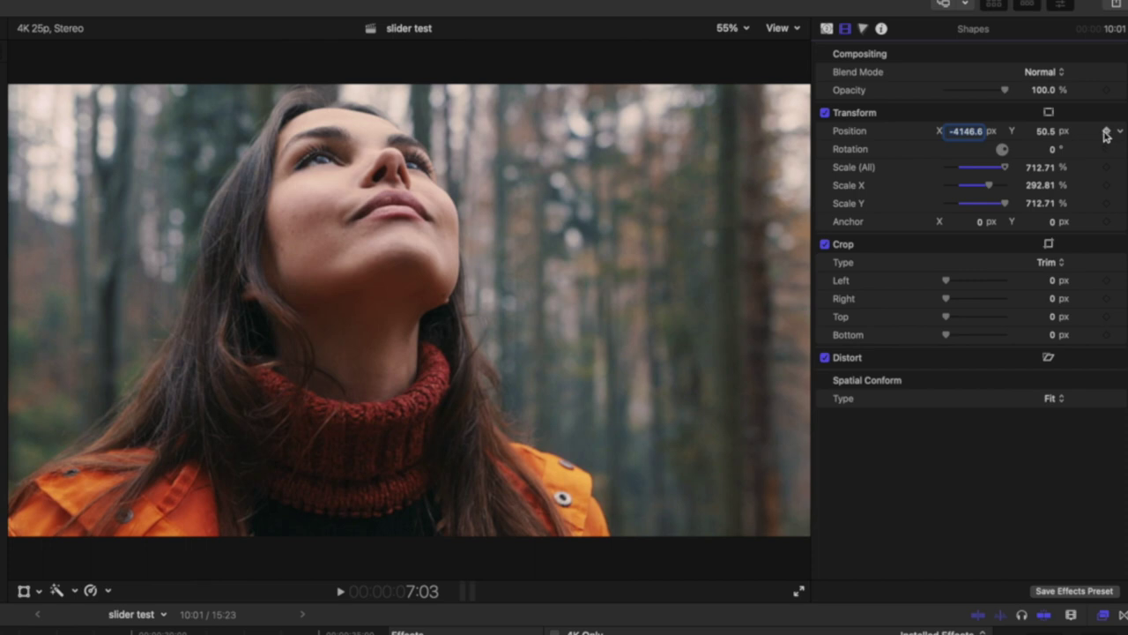
click(1108, 132)
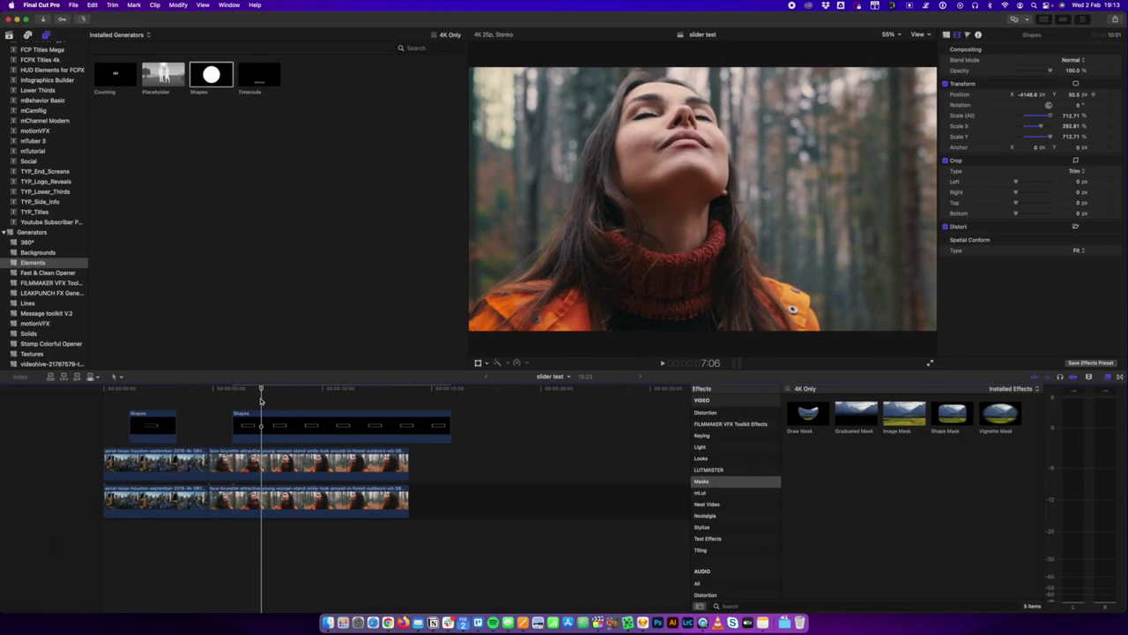
Enter -4156.6 for the divider's Position X, then nudge it right to about -3786.6 px.
click(262, 419)
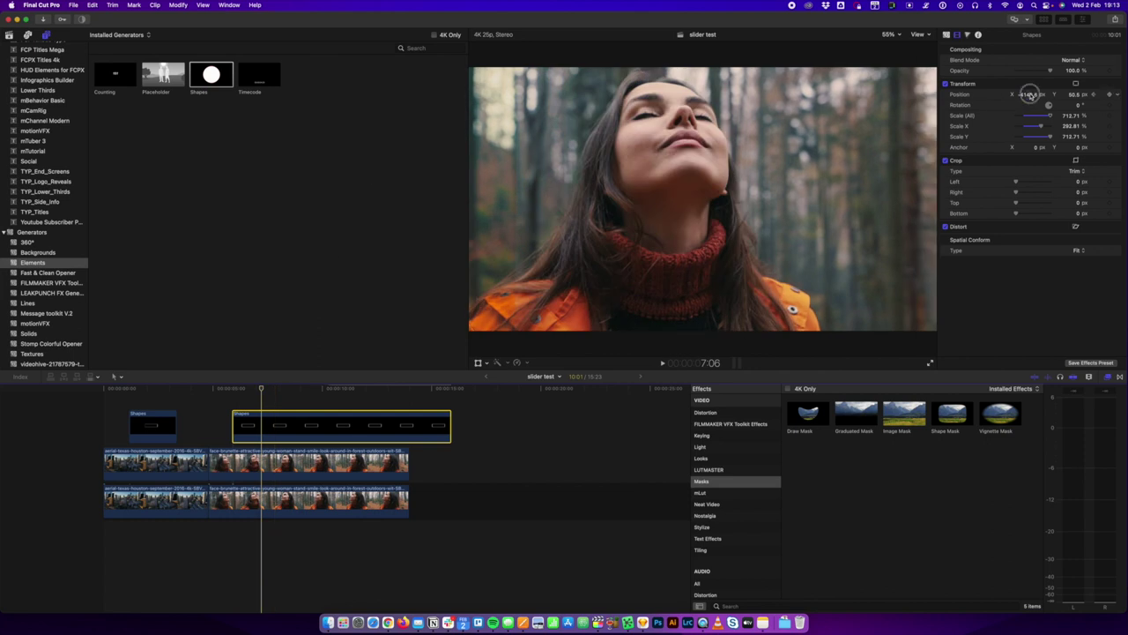
click(1030, 94)
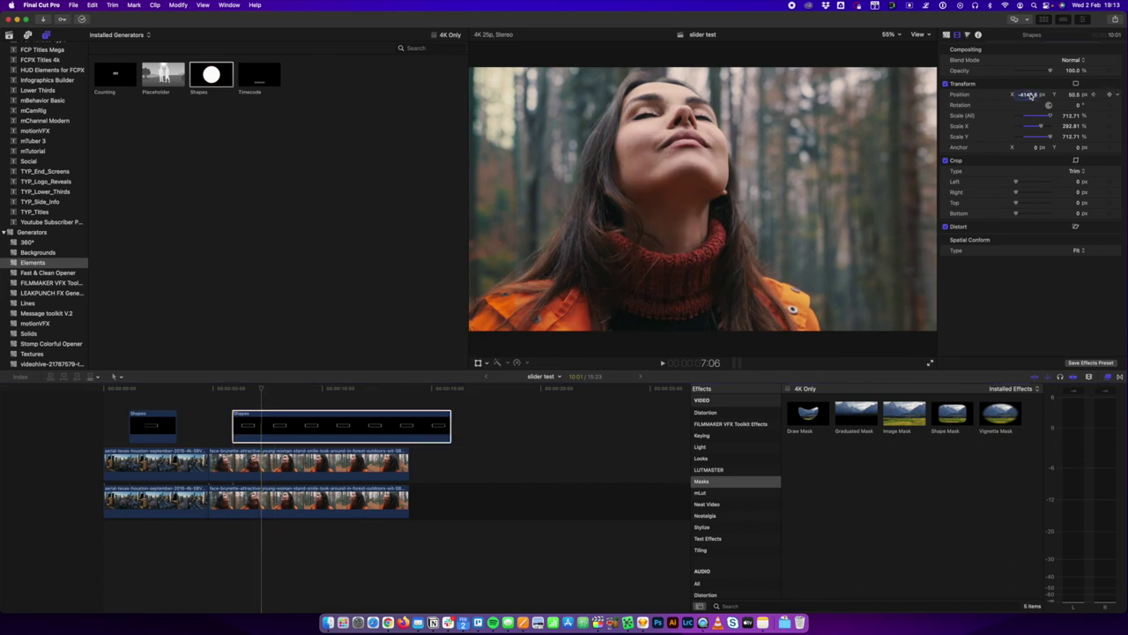
text(-4156.6)
key(shift+Up)
key(shift+Up)
key(shift+Up)
key(shift+Up)
key(shift+Up)
key(shift+Up)
key(shift+Up)
key(shift+Up)
key(shift+Up)
key(shift+Up)
key(shift+Up)
key(shift+Up)
key(shift+Up)
key(shift+Up)
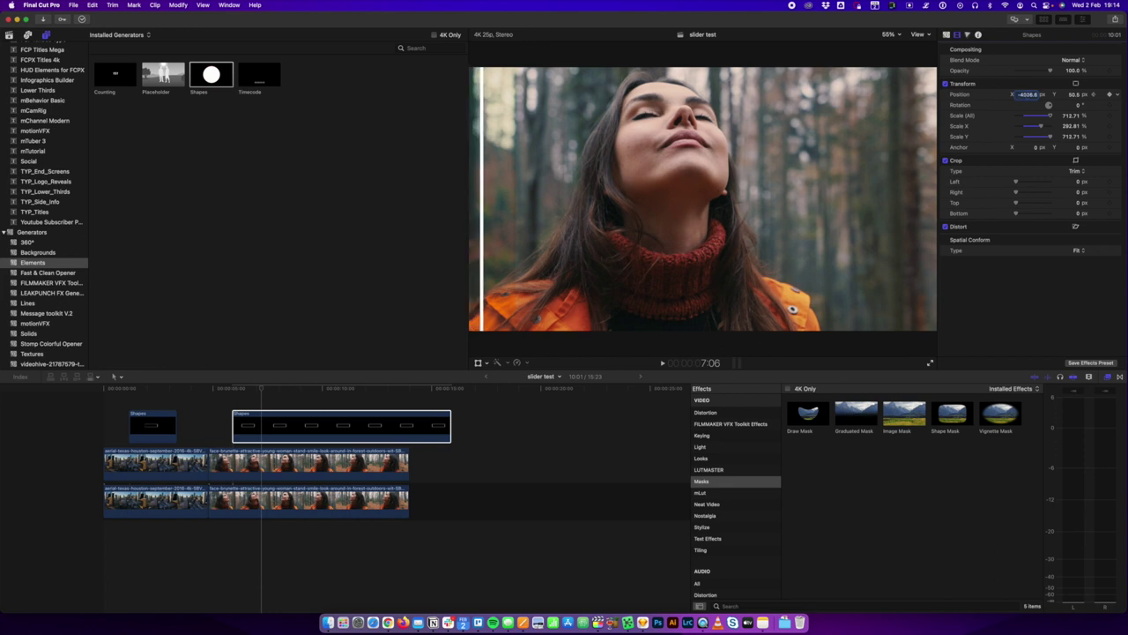
key(shift+Up)
key(shift+Up)
key(shift+Up)
key(shift+Up)
key(shift+Up)
key(shift+Up)
key(shift+Up)
key(shift+Up)
key(shift+Up)
key(shift+Up)
key(shift+Up)
key(shift+Up)
key(shift+Up)
key(shift+Up)
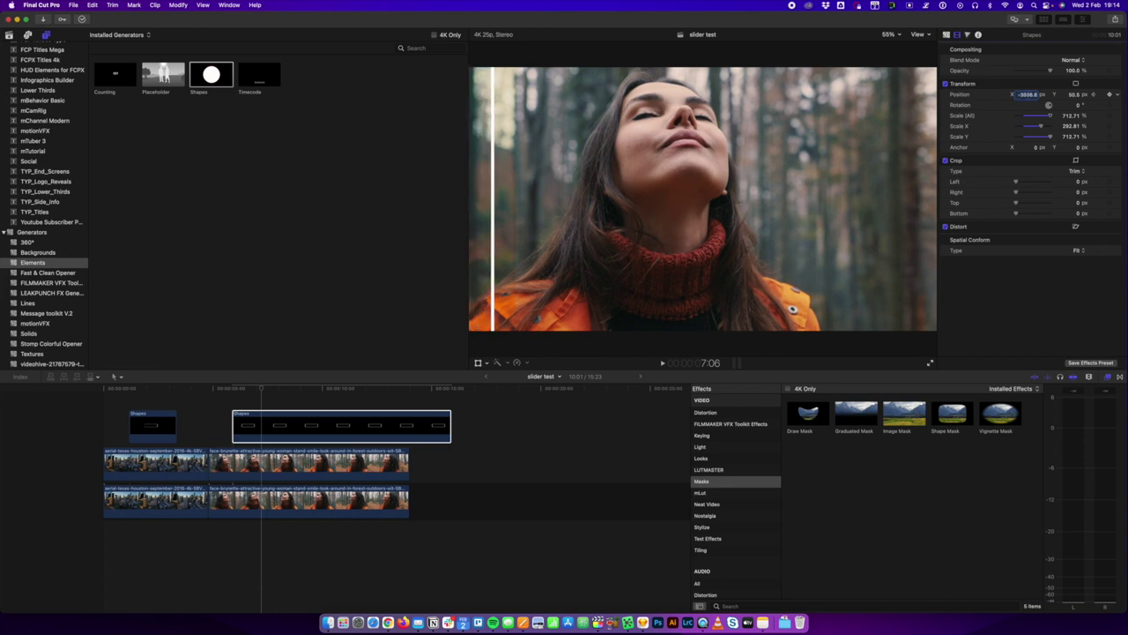
key(shift+Up)
key(shift+Up)
key(shift+Up)
key(shift+Up)
key(shift+Up)
key(shift+Up)
key(shift+Up)
key(shift+Up)
key(shift+Up)
key(shift+Up)
key(shift+Up)
key(shift+Up)
key(shift+Up)
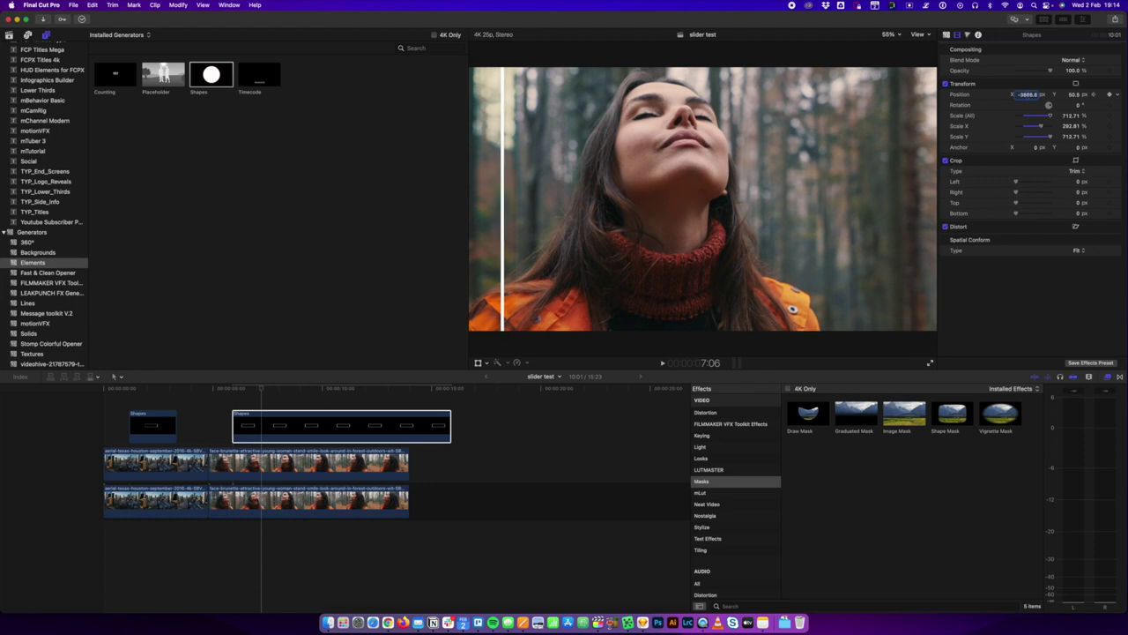
key(shift+Up)
key(shift+Up)
key(shift+Up)
key(shift+Up)
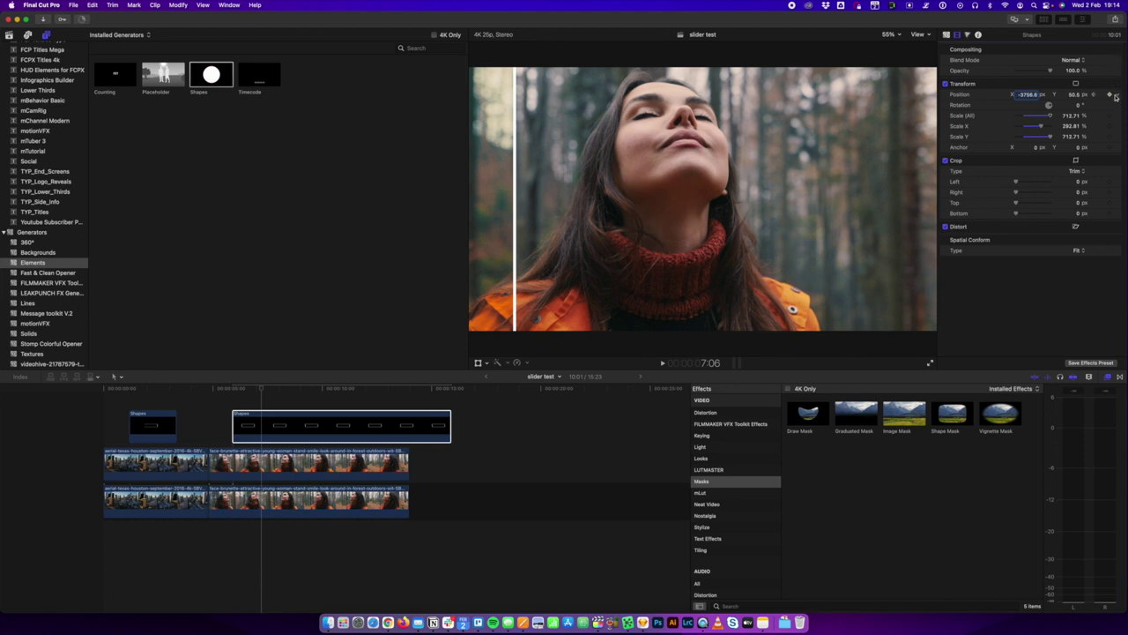
At 7:11, slide the divider right to about -3036.6 px, creating a new Position keyframe.
click(261, 397)
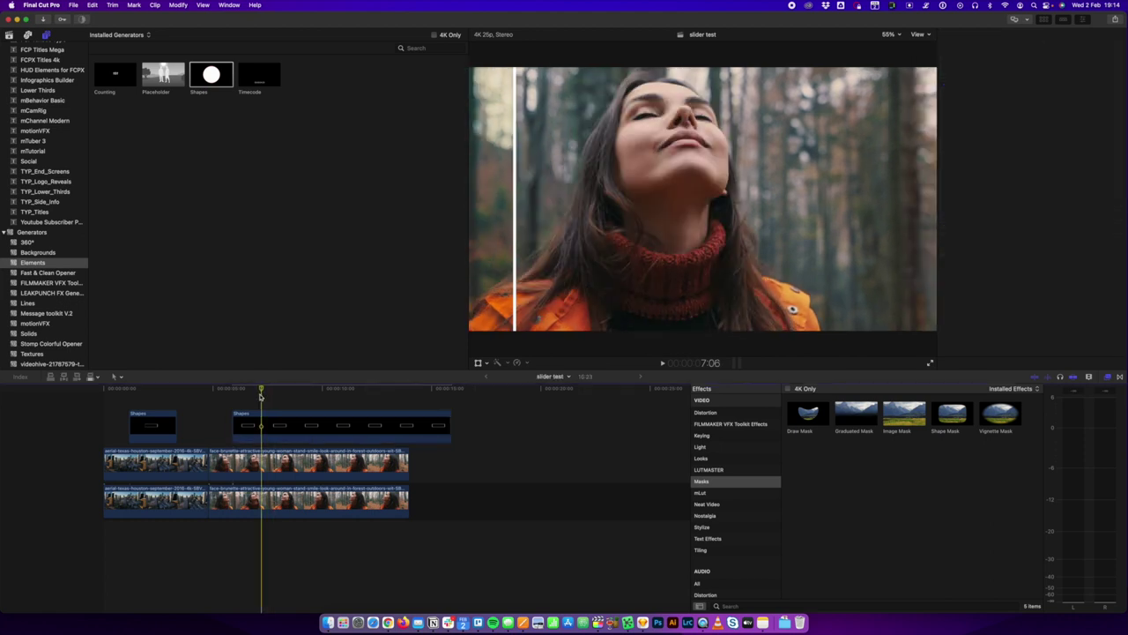
key(space)
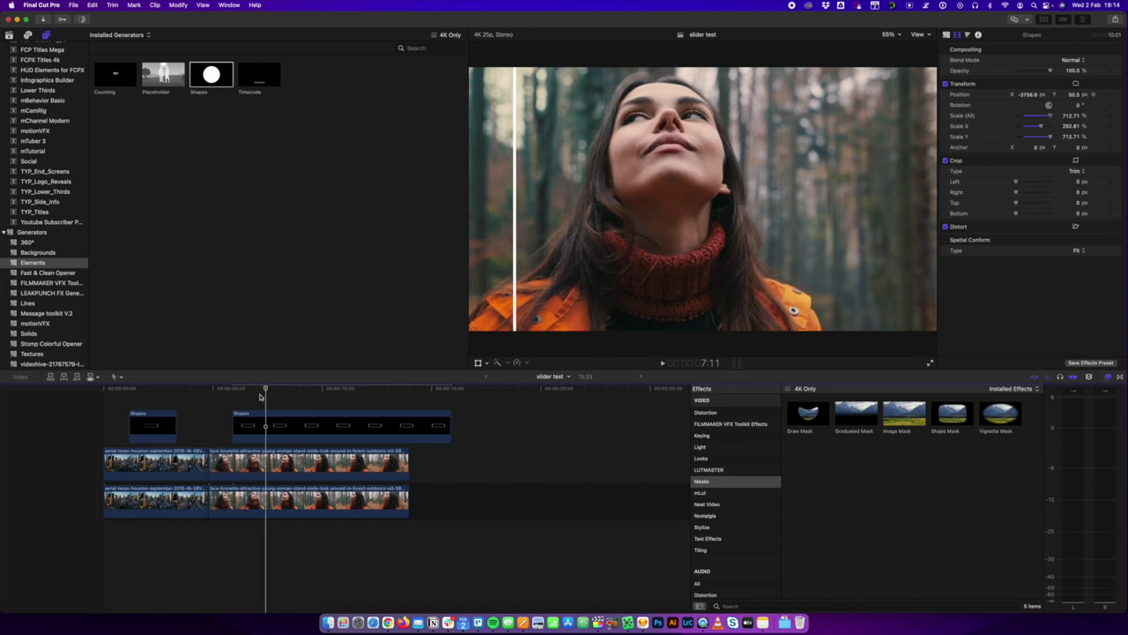
click(267, 416)
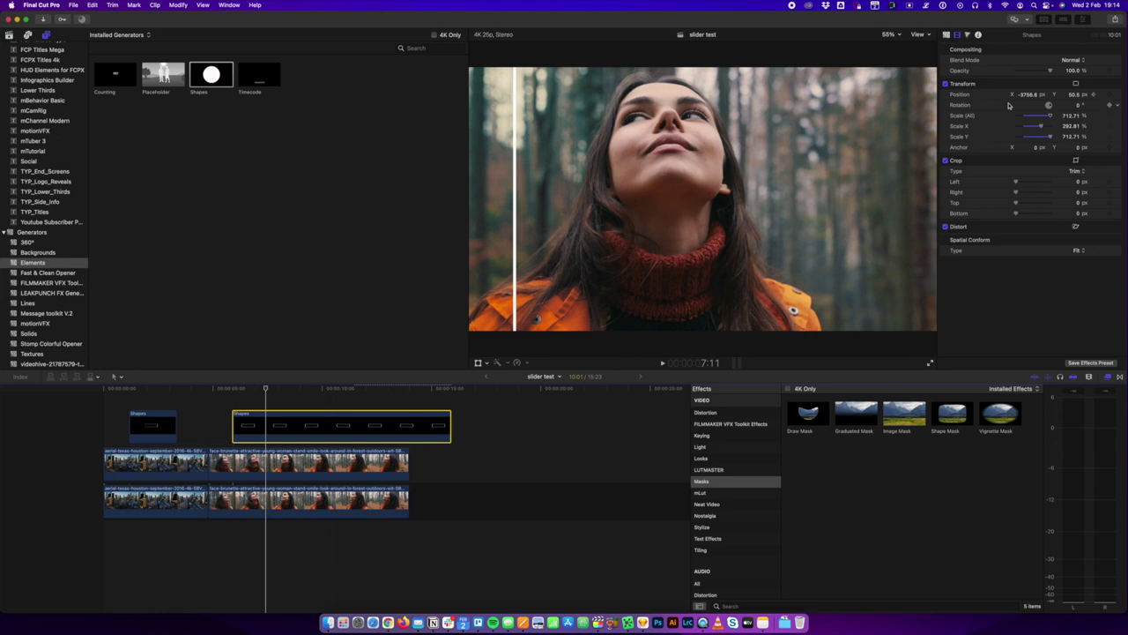
click(1027, 95)
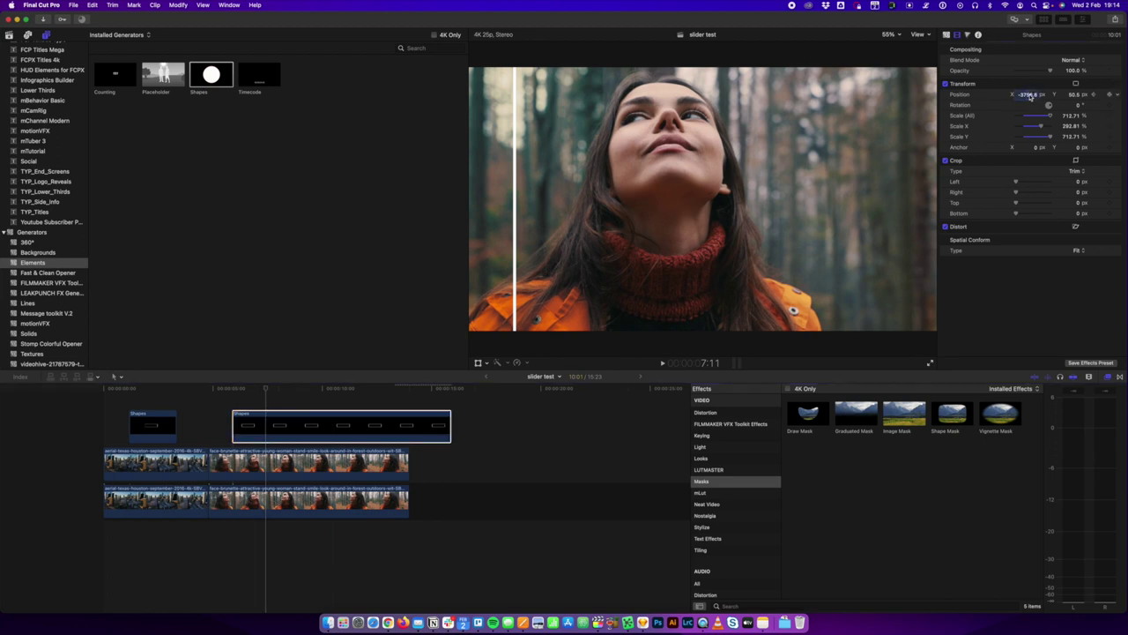
drag(1030, 96, 1117, 96)
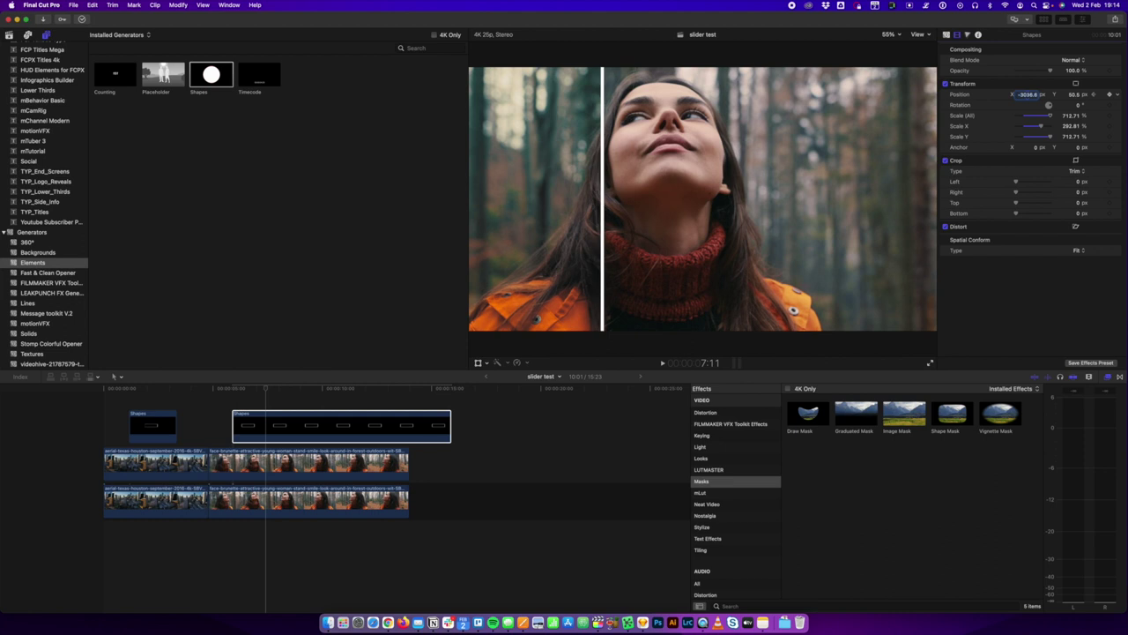
At 7:16, scrub the divider's Position X right to about -2376.6 px for a new keyframe.
click(269, 403)
key(Right)
key(Right)
key(Right)
key(Right)
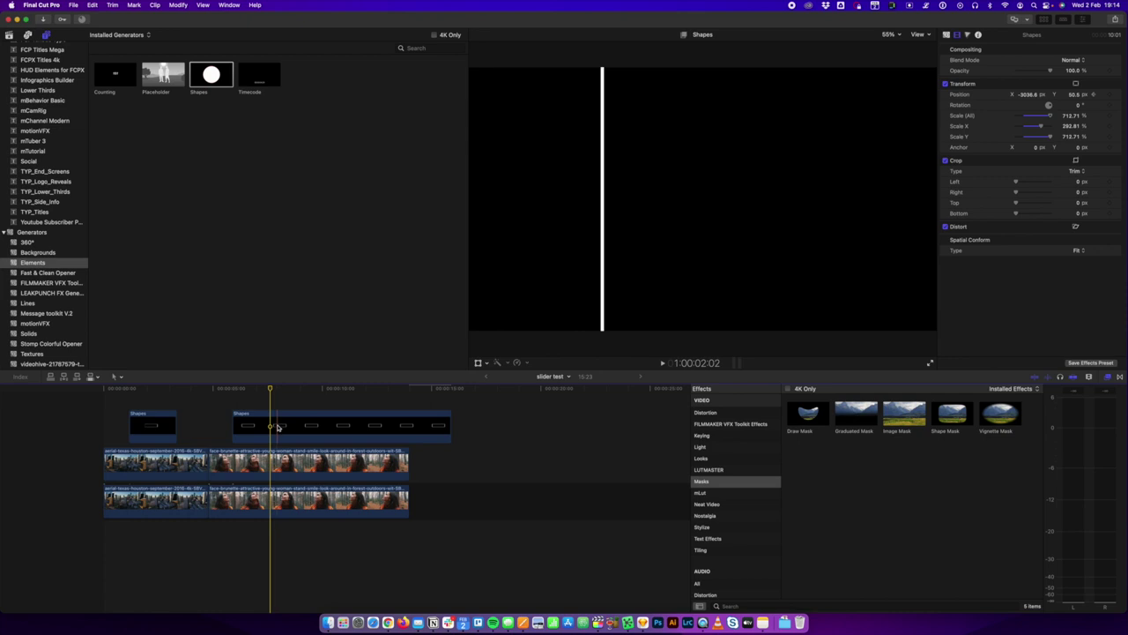
click(276, 428)
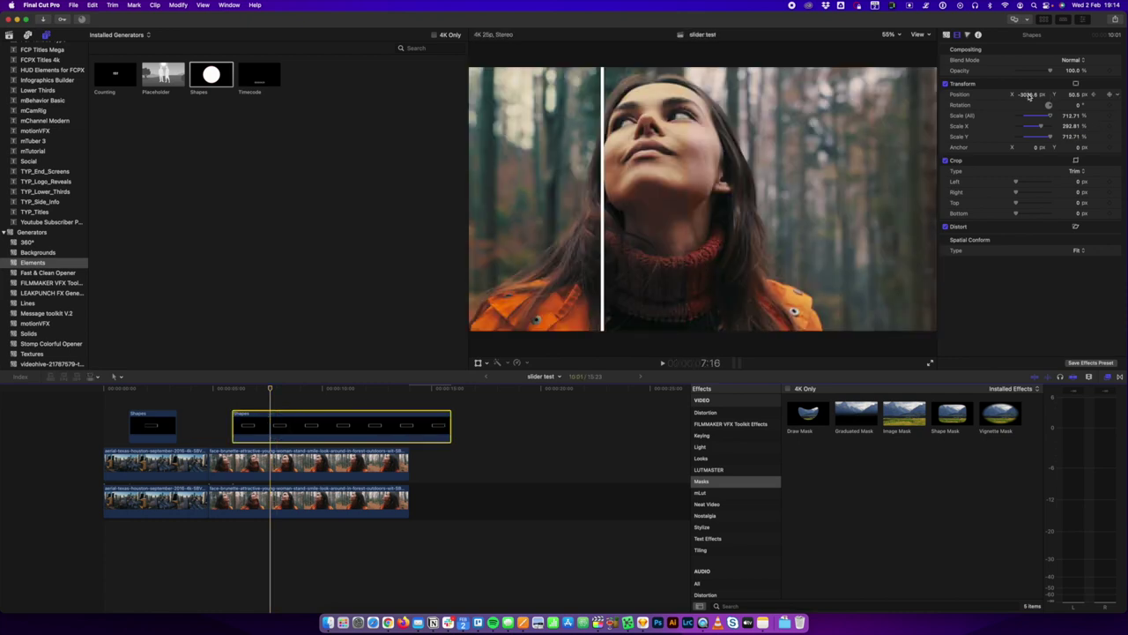
click(1028, 94)
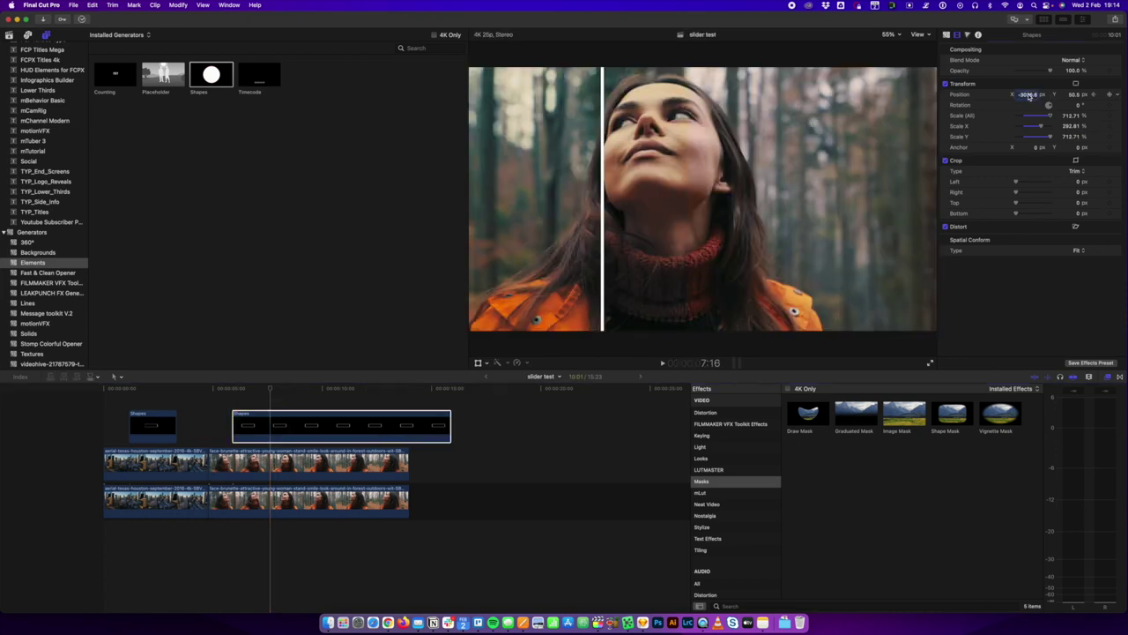
drag(1028, 96, 1076, 95)
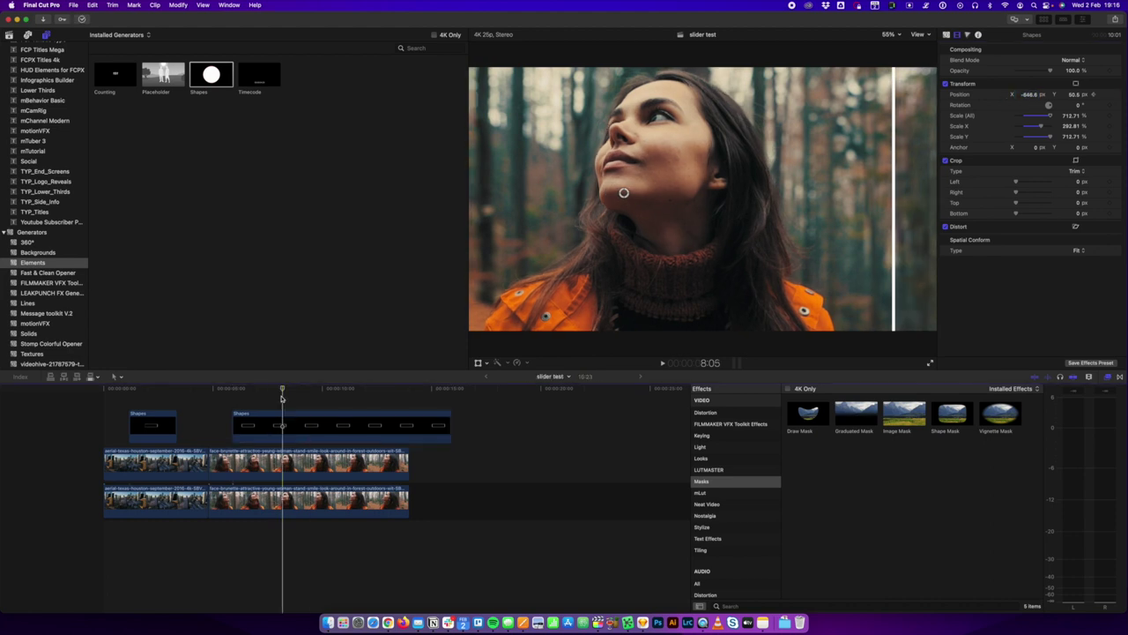
key(space)
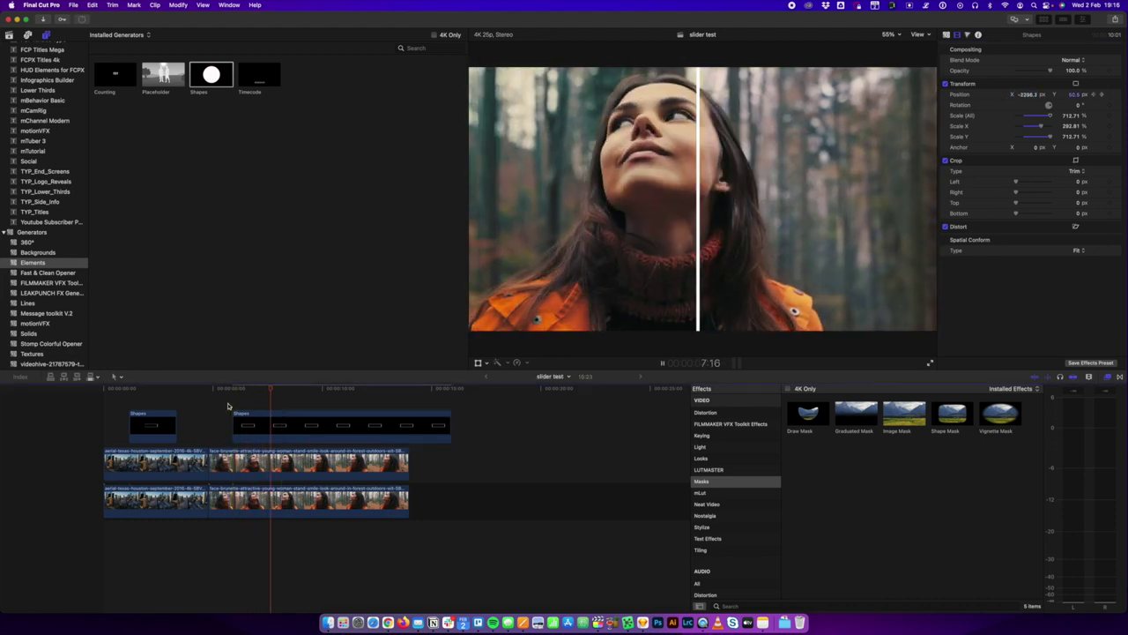
key(space)
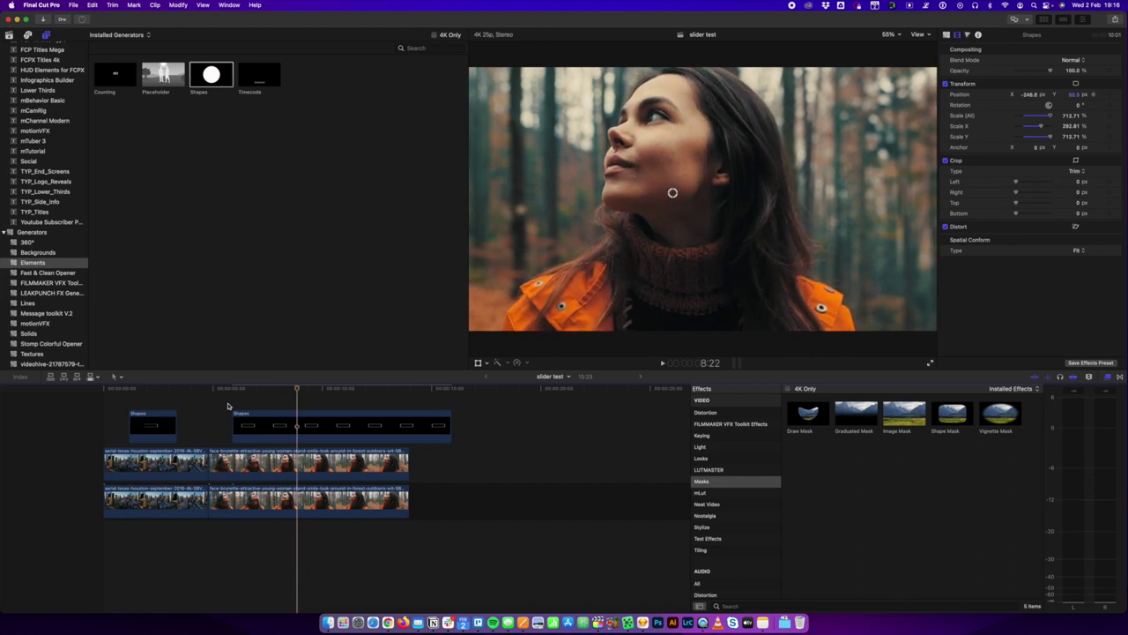